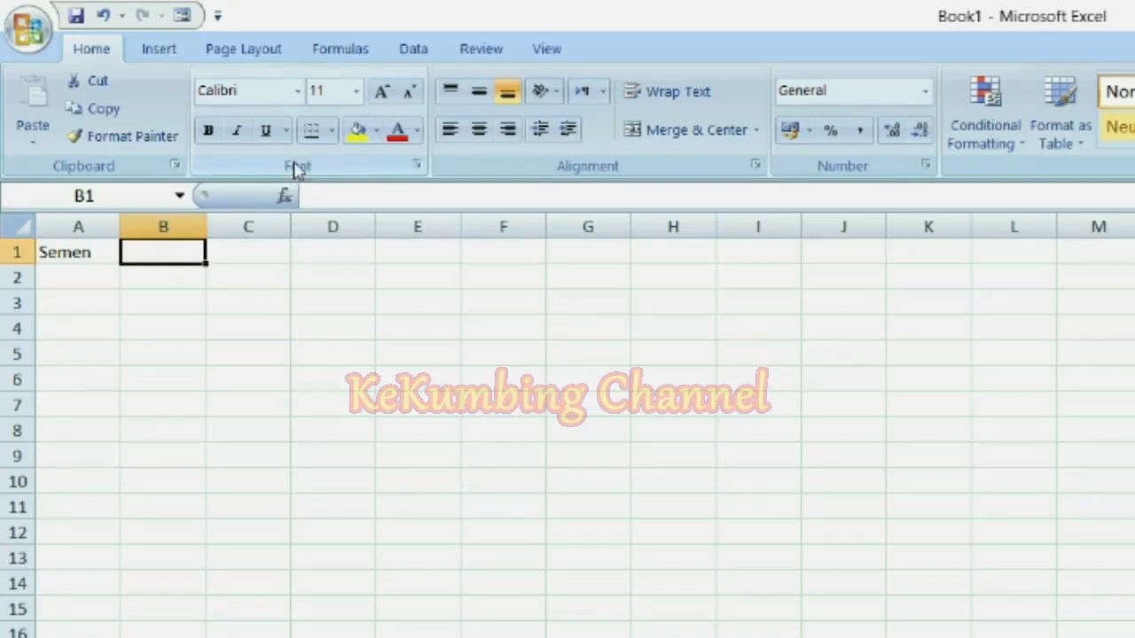
Step: Enter 60000 in B1 beside Semen, and add "pasir" with 150000 in row 2
{"action": "type", "text": "60000"}
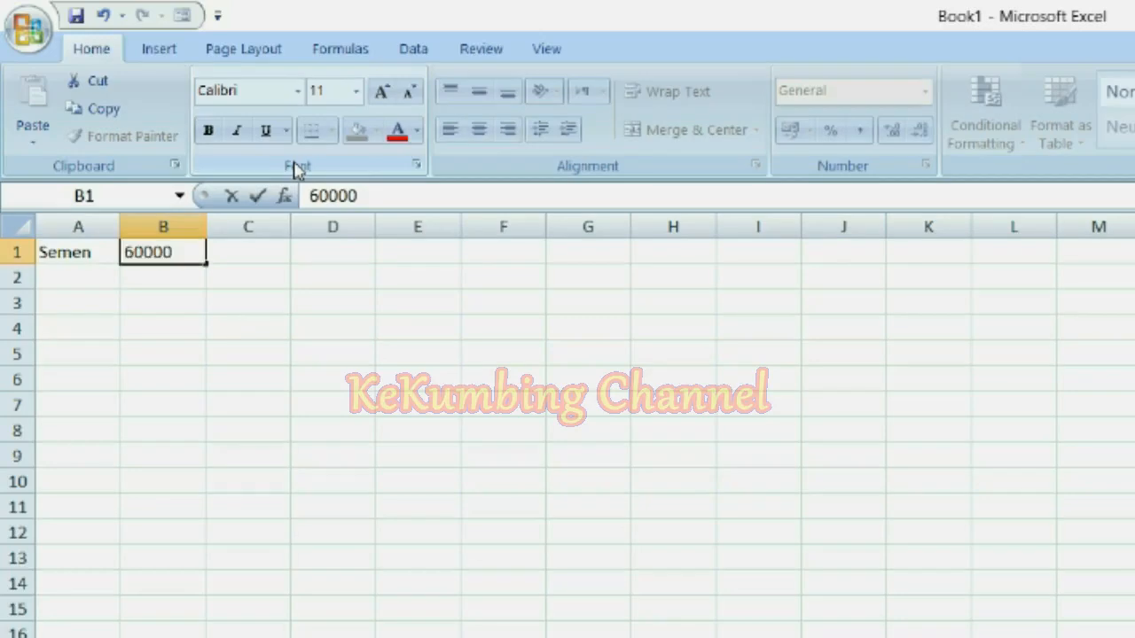
{"action": "key", "text": "Return"}
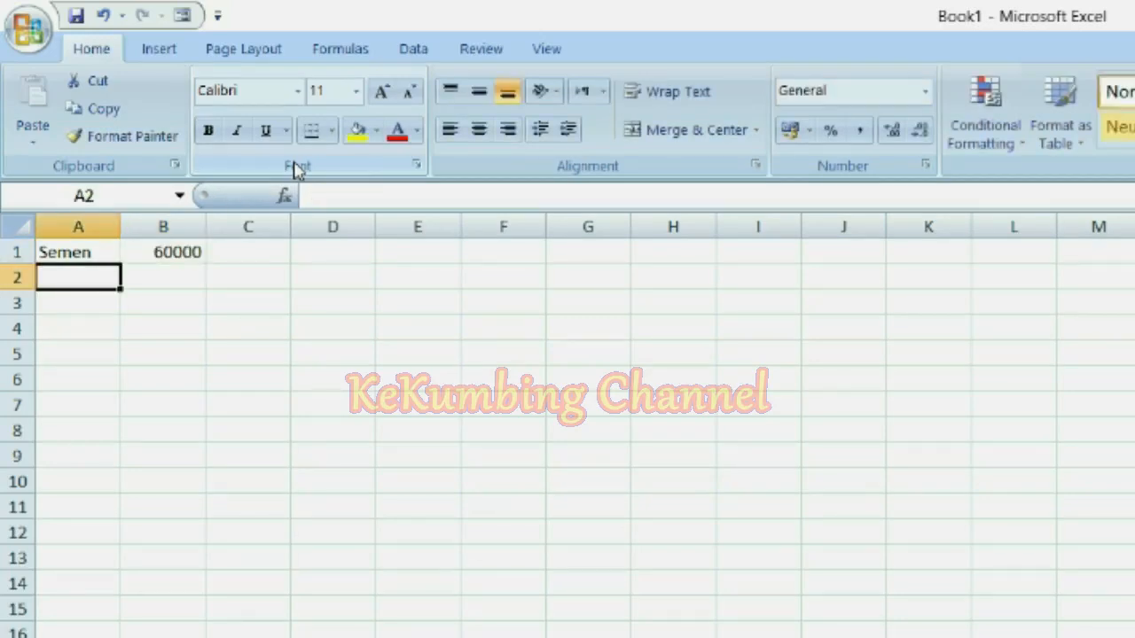
{"action": "type", "text": "pasir"}
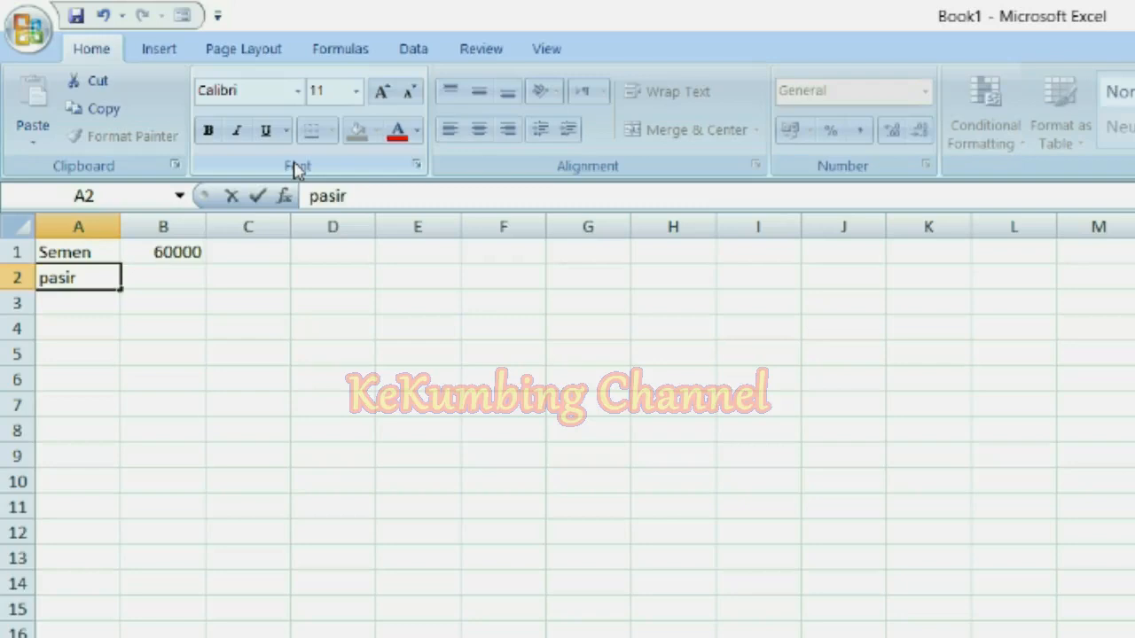
{"action": "key", "text": "Tab"}
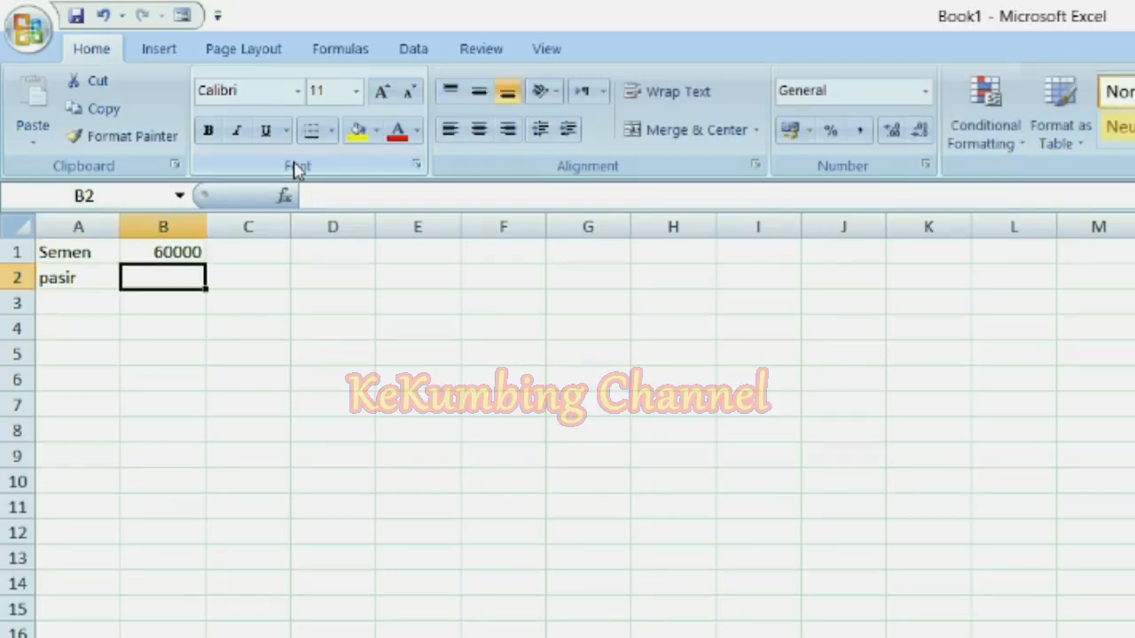
{"action": "type", "text": "150000"}
{"action": "key", "text": "Return"}
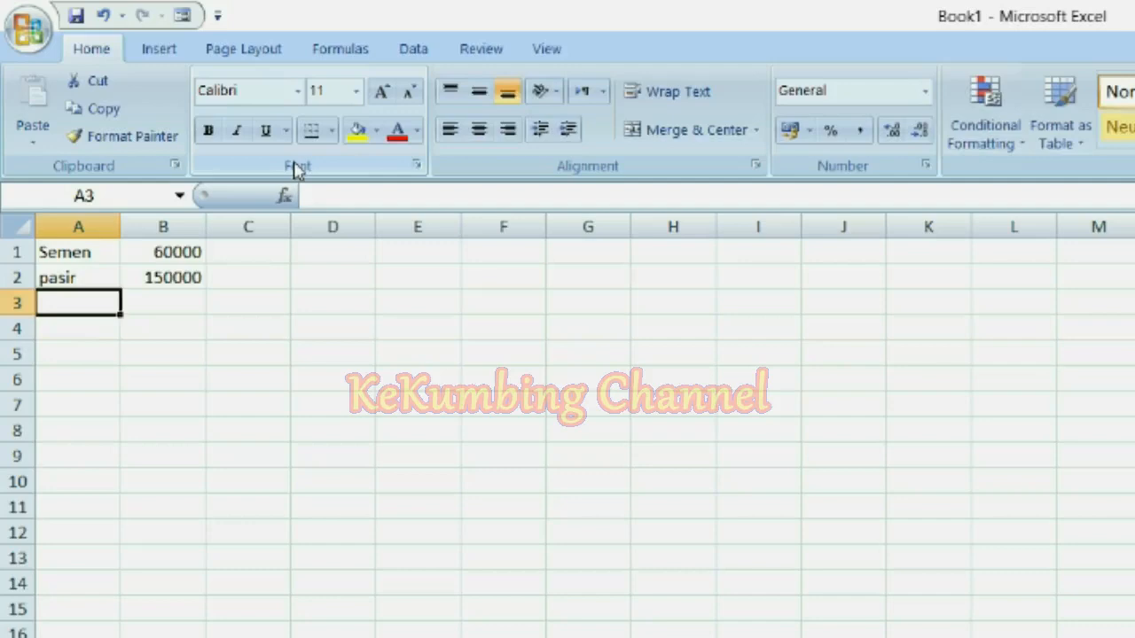
Step: Add "koral" with 400000 in row 3 and "ember cor" with 5000 in row 4
{"action": "type", "text": "koral"}
{"action": "key", "text": "Tab"}
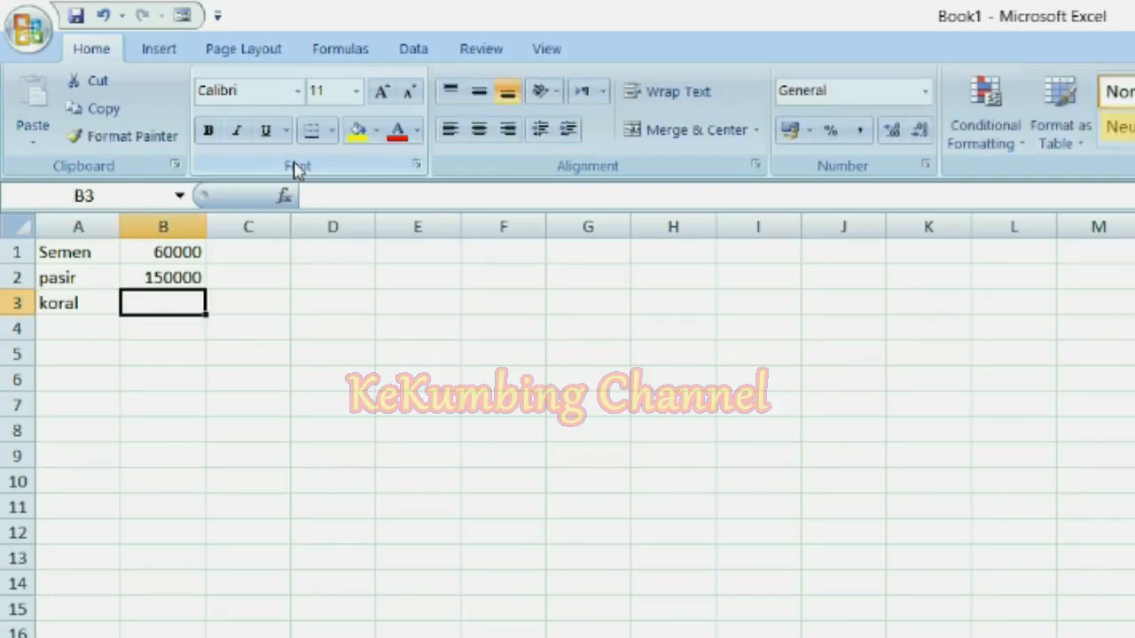
{"action": "type", "text": "400000"}
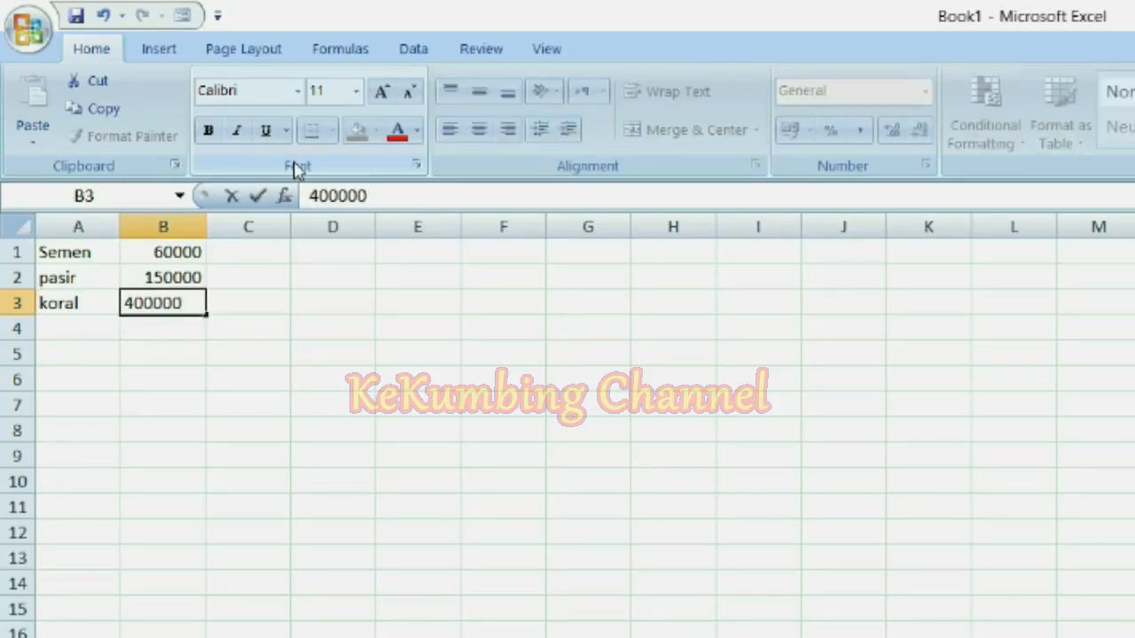
{"action": "key", "text": "Return"}
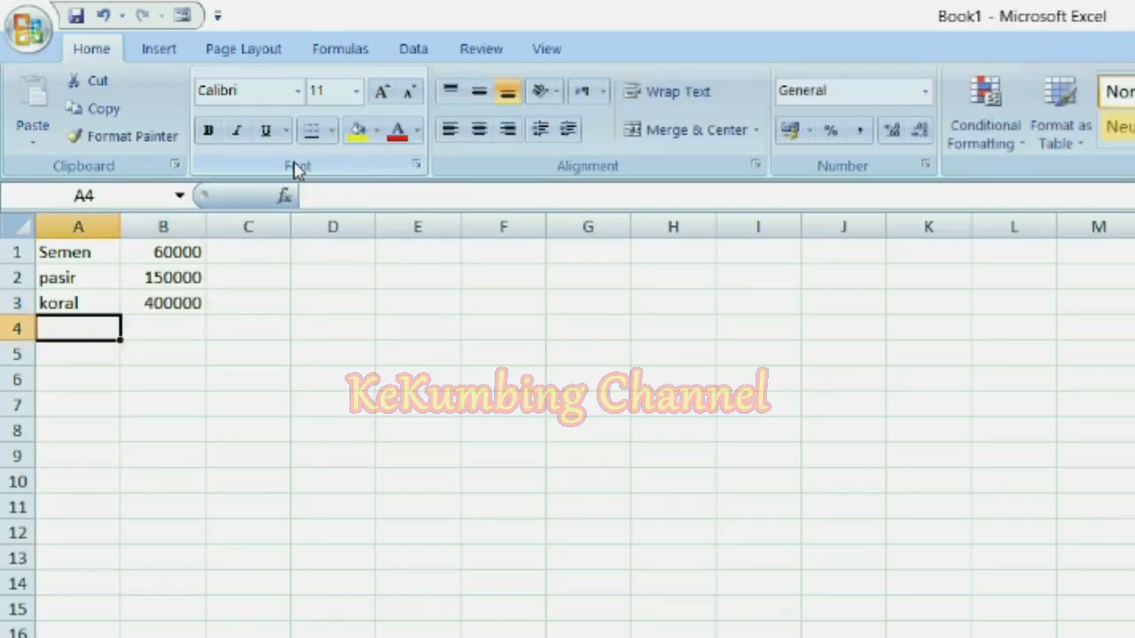
{"action": "type", "text": "ember"}
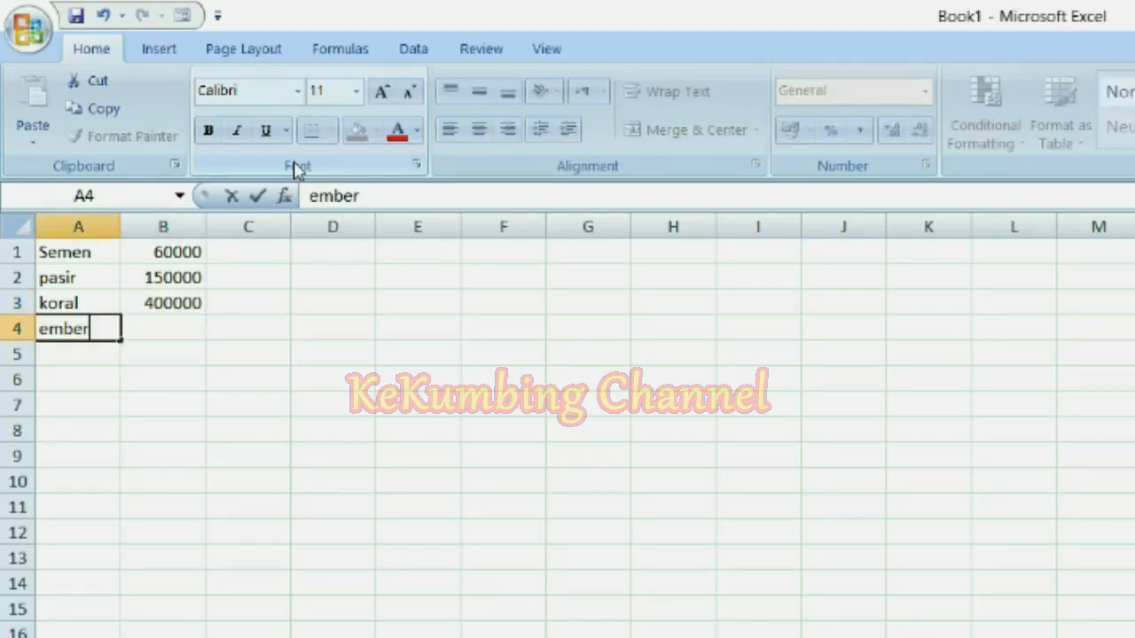
{"action": "type", "text": " cor"}
{"action": "key", "text": "Tab"}
{"action": "type", "text": "5000"}
{"action": "key", "text": "Return"}
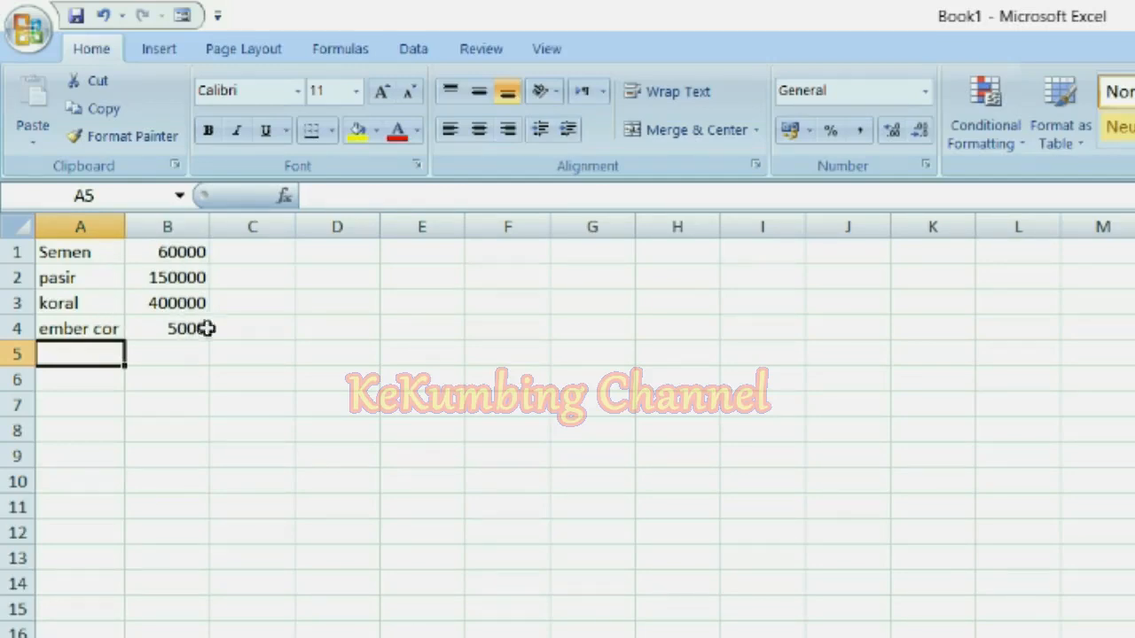
Step: Edit the text in cell A4 so that it reads only "ember"
{"action": "left_click", "coordinate": [105, 329]}
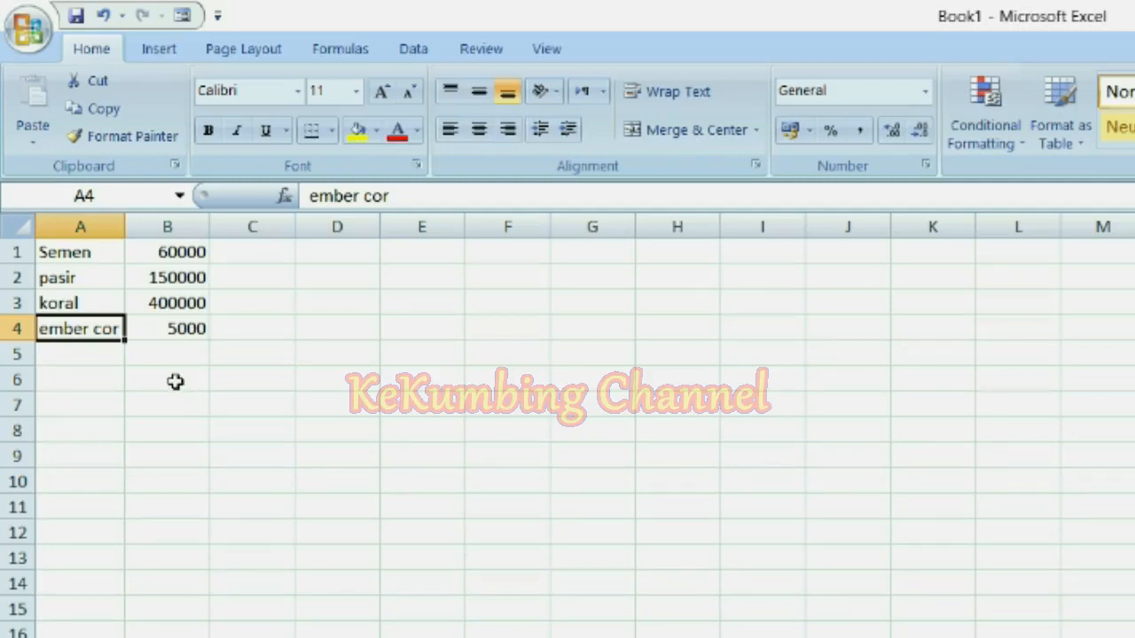
{"action": "double_click", "coordinate": [89, 329]}
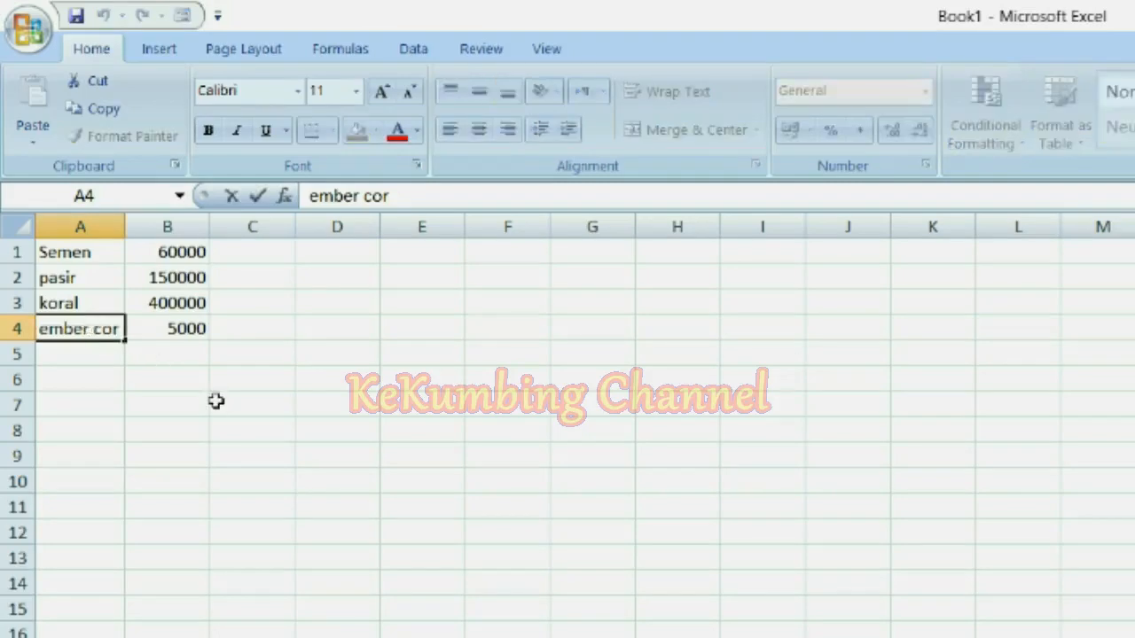
{"action": "key", "text": "Delete"}
{"action": "key", "text": "Delete"}
{"action": "key", "text": "Delete"}
{"action": "key", "text": "Delete"}
{"action": "left_click", "coordinate": [178, 352]}
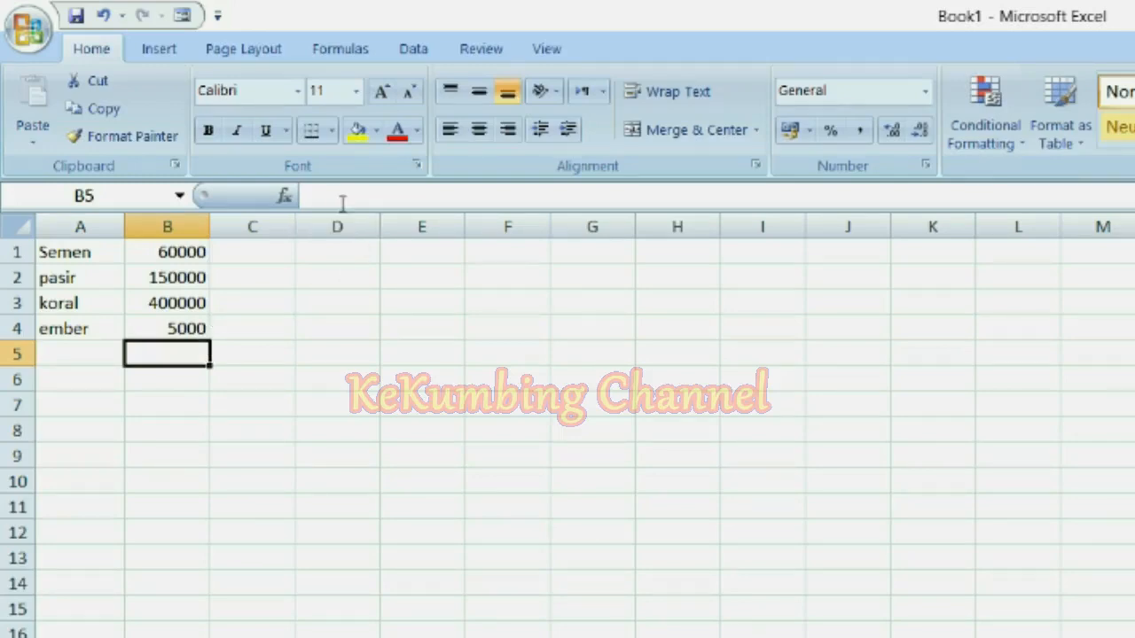
Step: Append "cor" to the text in A4 so that it reads "ember cor"
{"action": "left_click", "coordinate": [94, 329]}
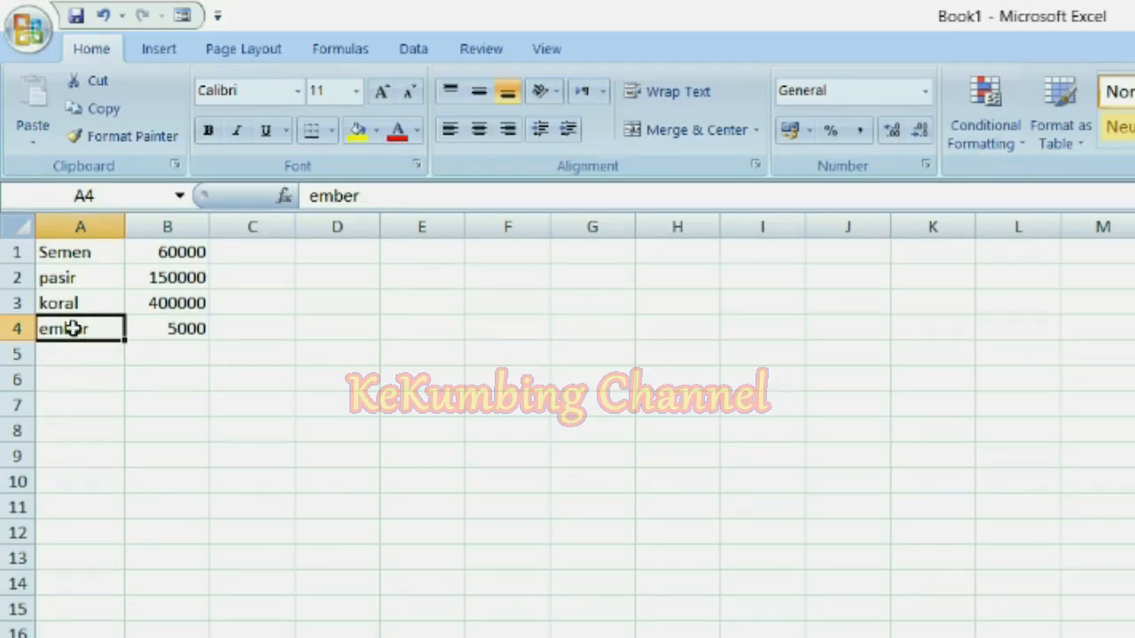
{"action": "left_click", "coordinate": [393, 196]}
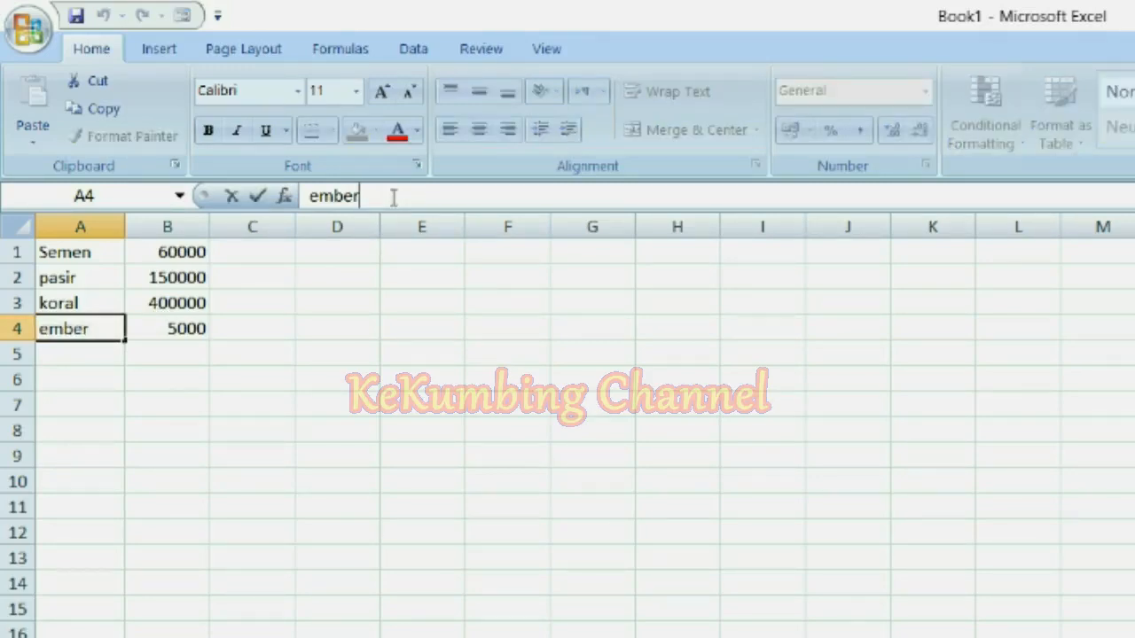
{"action": "type", "text": "cor"}
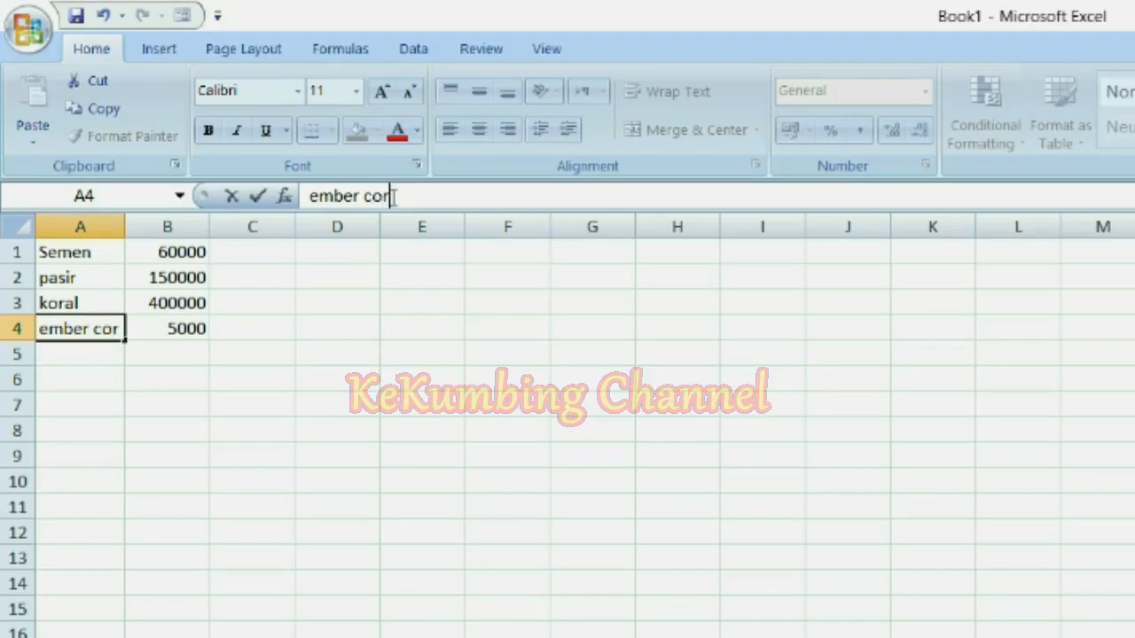
{"action": "key", "text": "Return"}
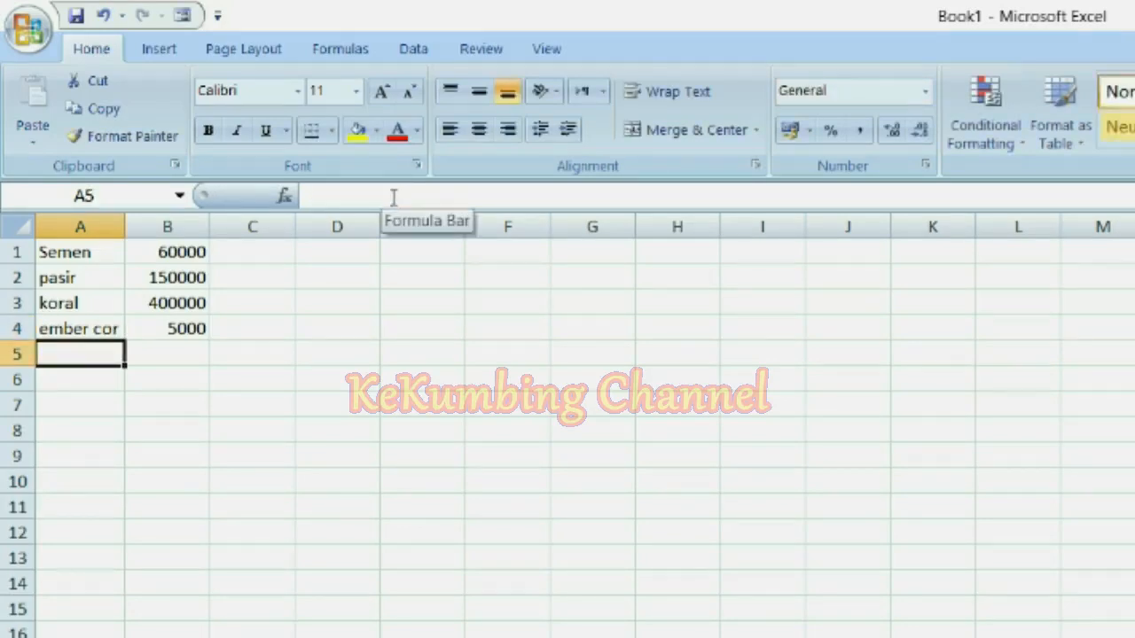
Step: Extend the text in cell A2 to read "pasir beton"
{"action": "left_click", "coordinate": [95, 280]}
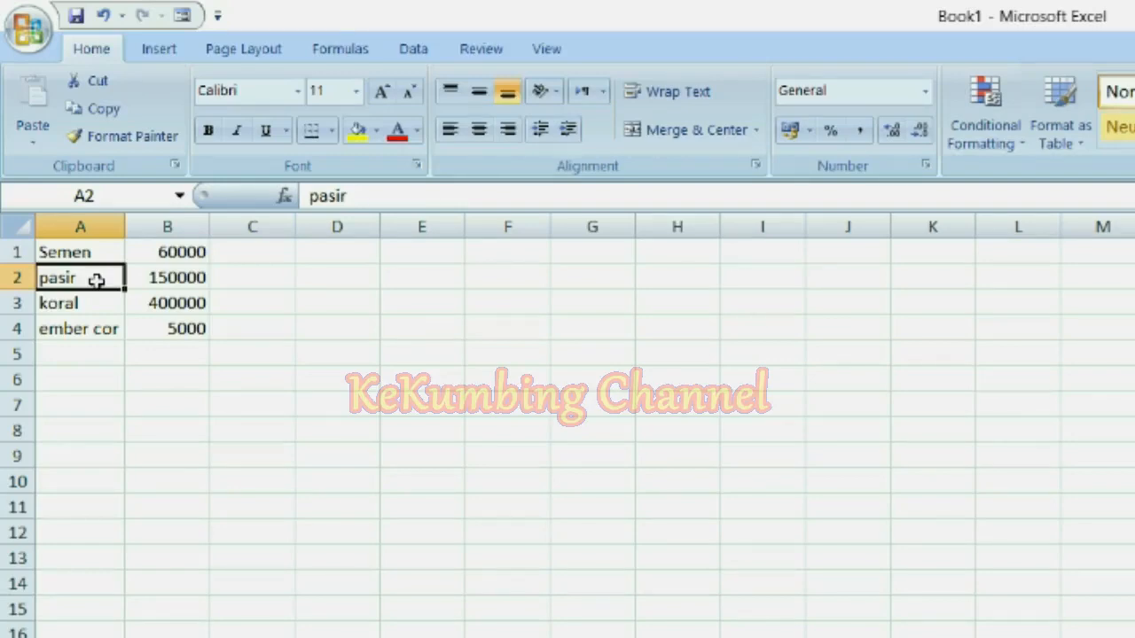
{"action": "double_click", "coordinate": [96, 279]}
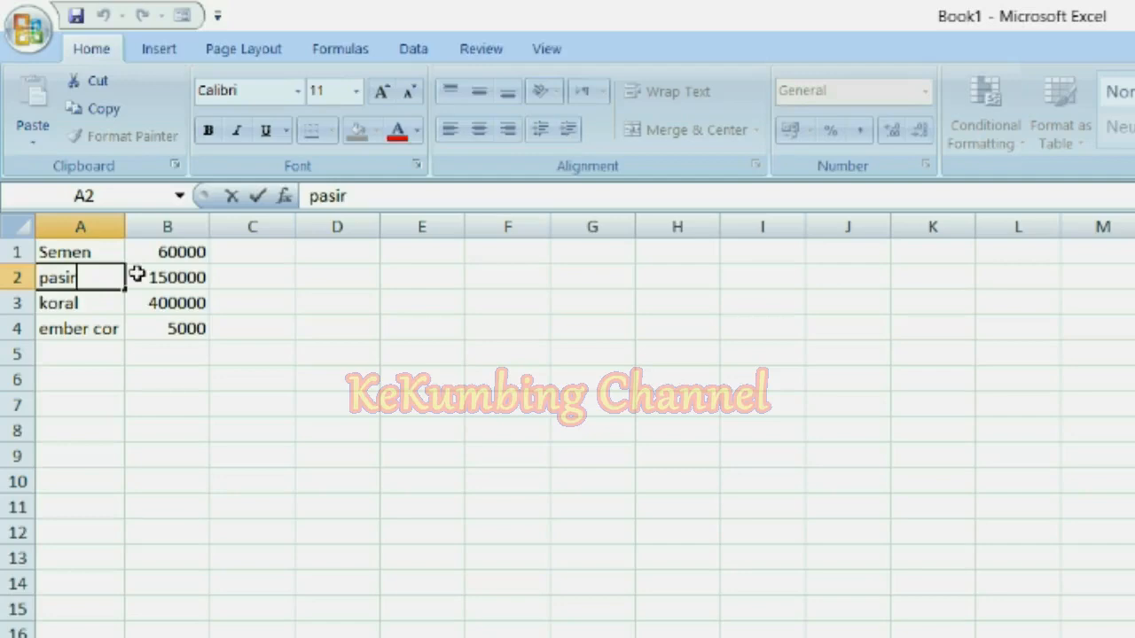
{"action": "type", "text": "b"}
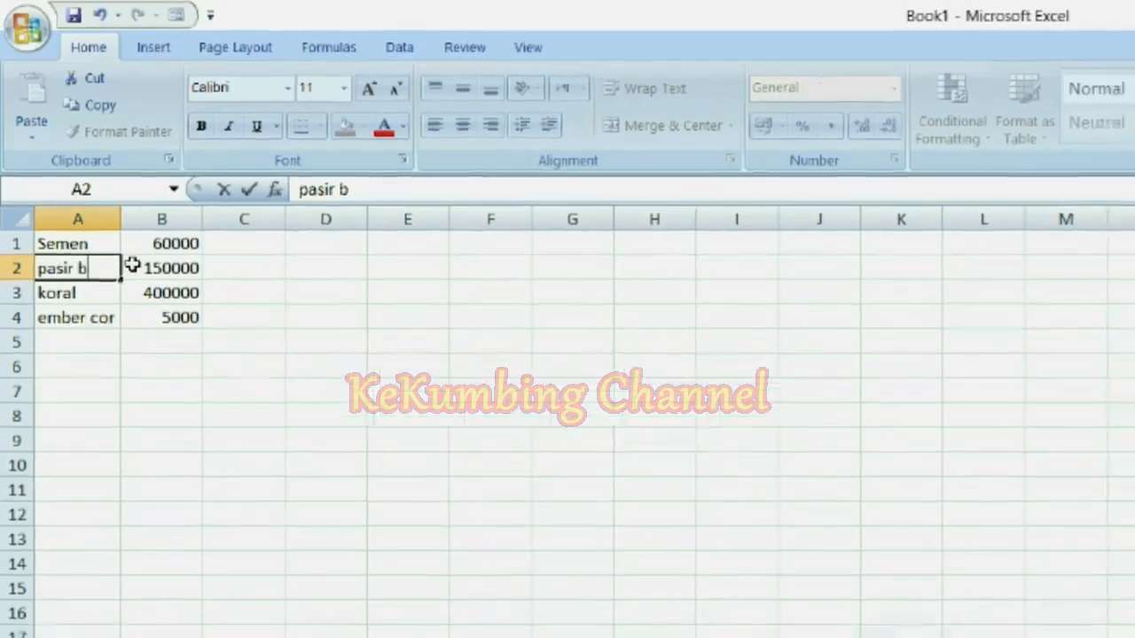
{"action": "type", "text": "eton"}
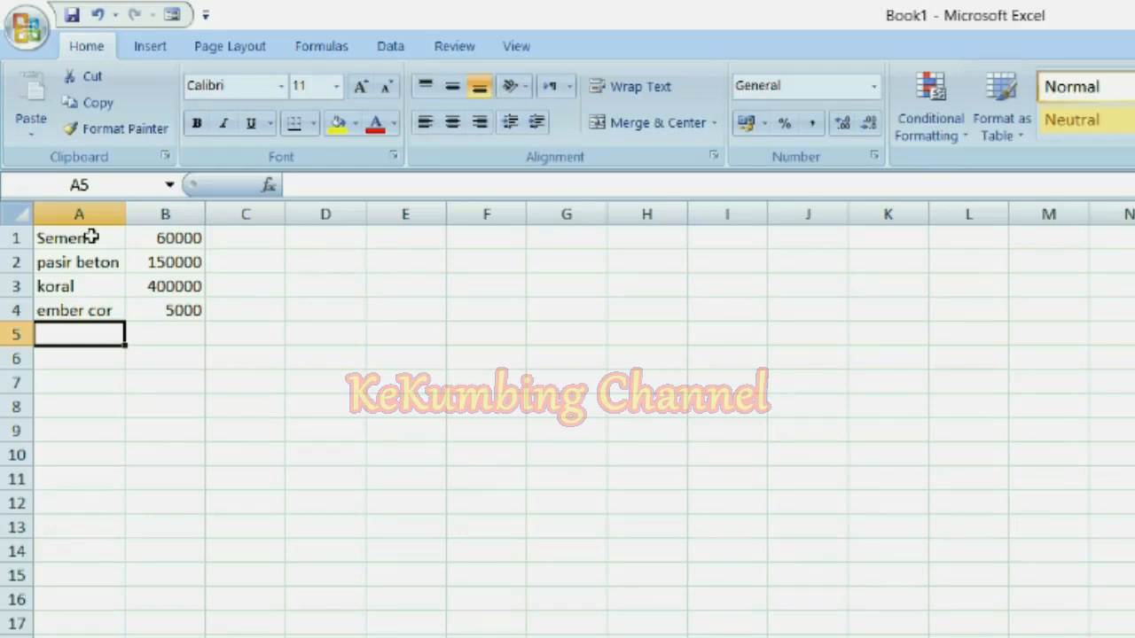
{"action": "left_click_drag", "start_coordinate": [91, 237], "coordinate": [143, 259]}
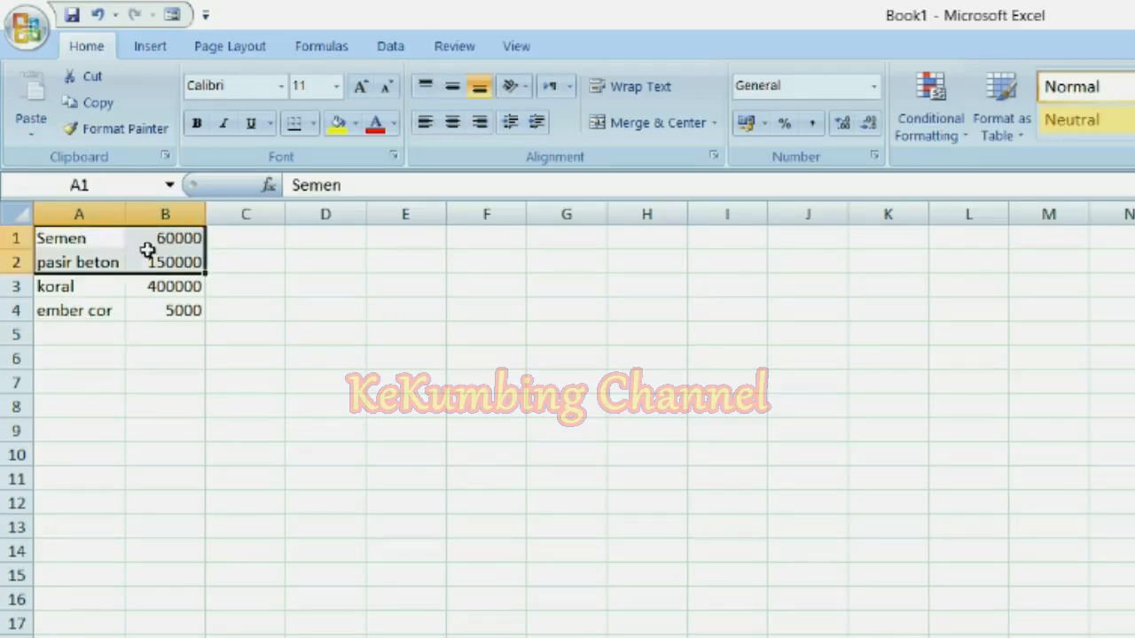
{"action": "left_click", "coordinate": [101, 355]}
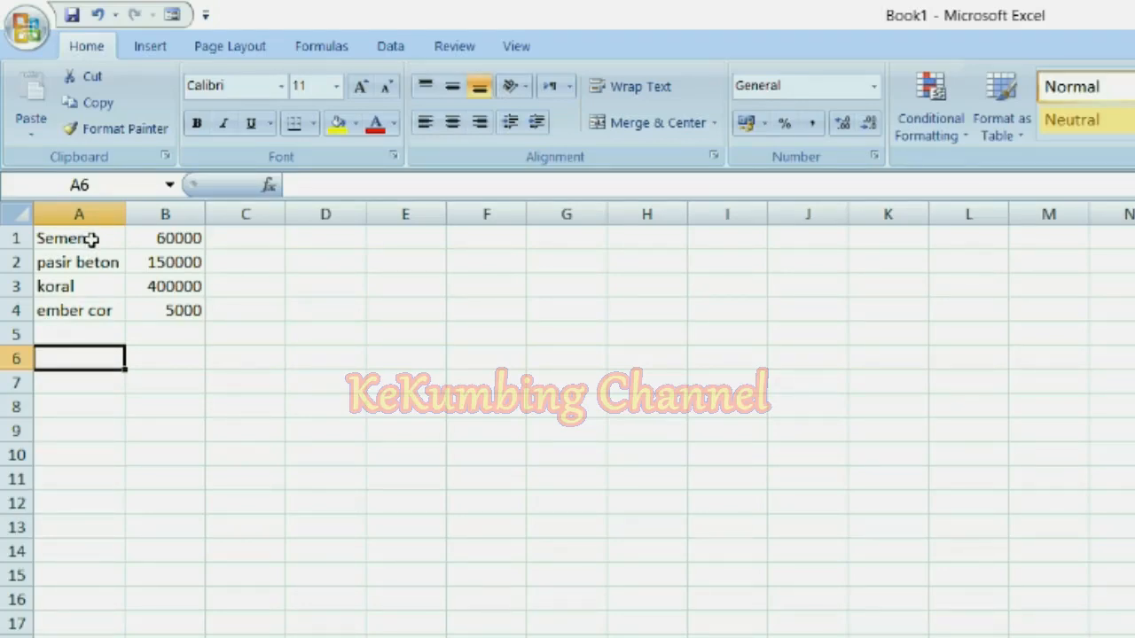
Step: Copy the Semen label from cell A1 and paste it into cell A6
{"action": "left_click", "coordinate": [93, 239]}
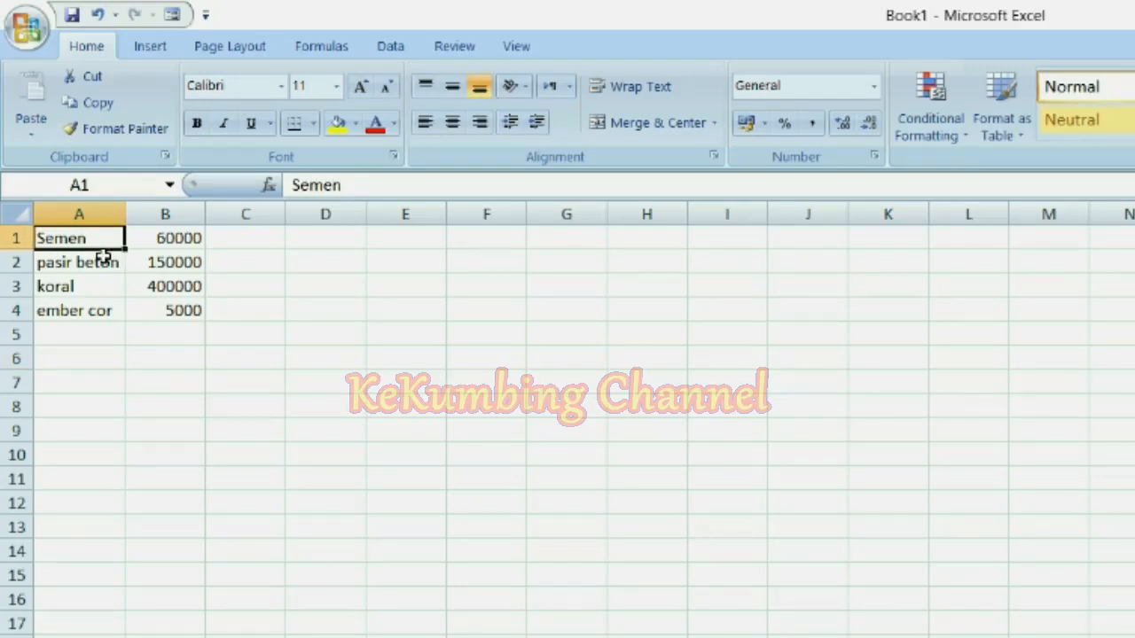
{"action": "left_click", "coordinate": [95, 105]}
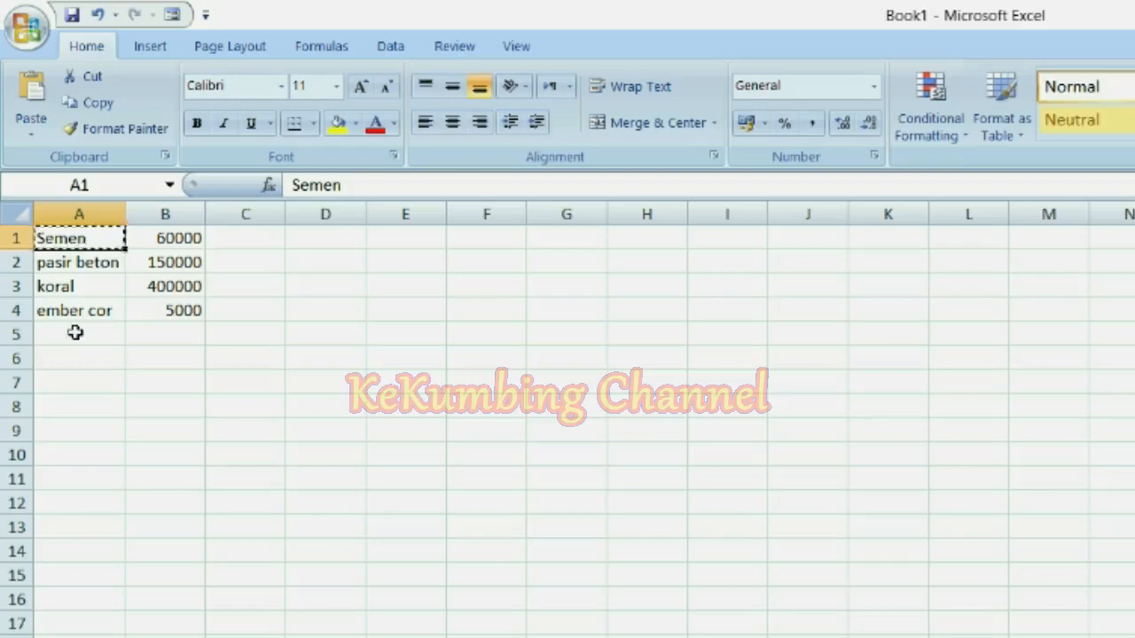
{"action": "left_click", "coordinate": [81, 362]}
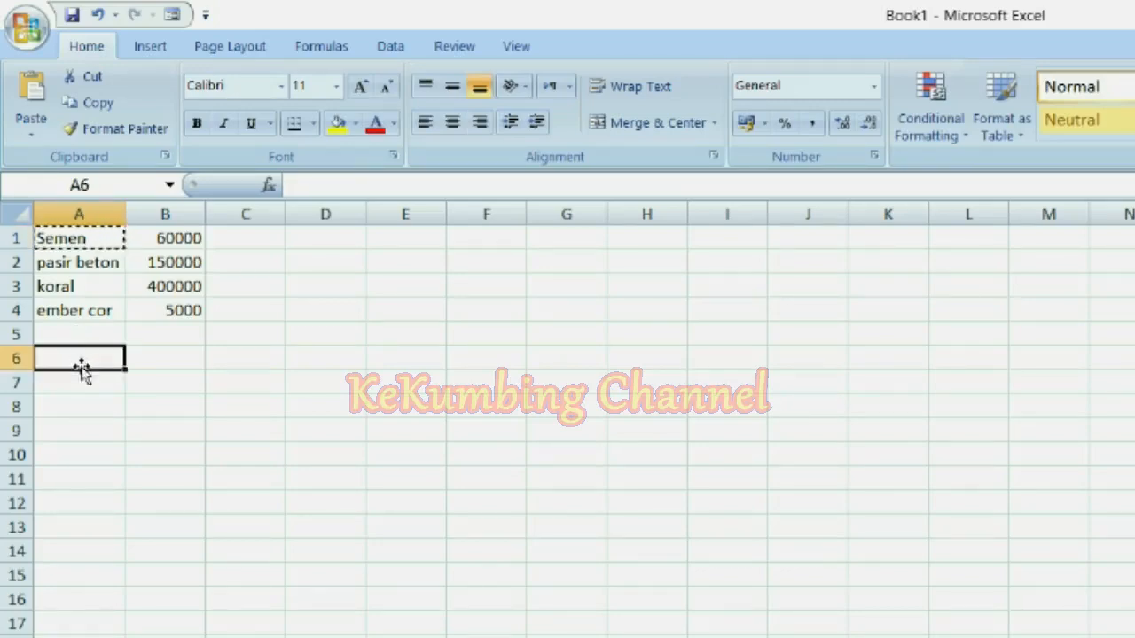
{"action": "left_click", "coordinate": [32, 103]}
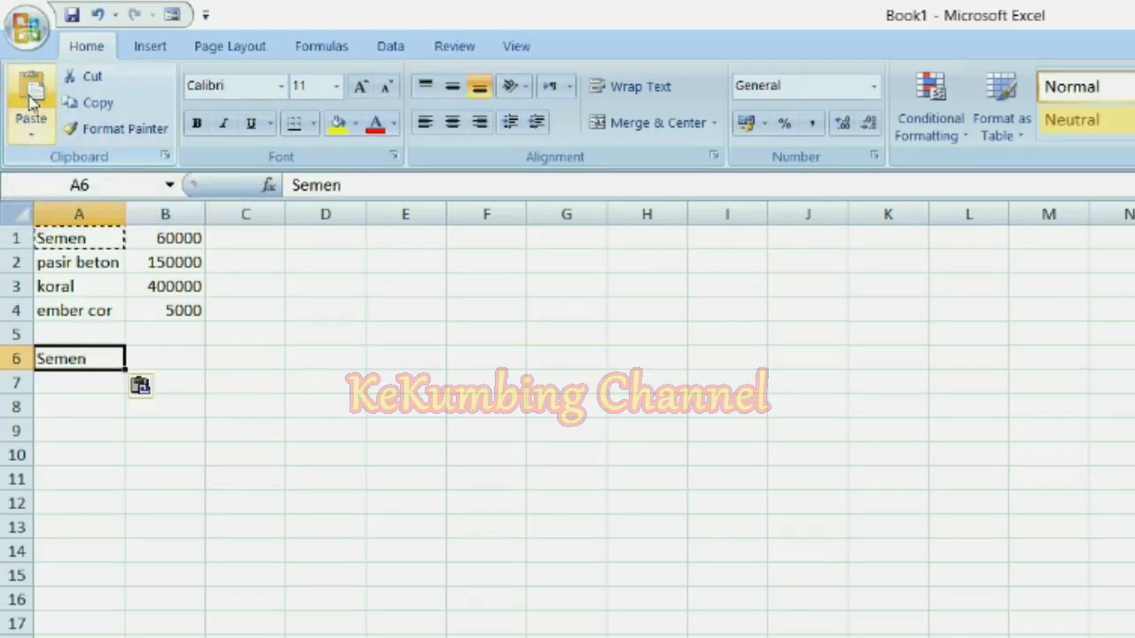
{"action": "key", "text": "Escape"}
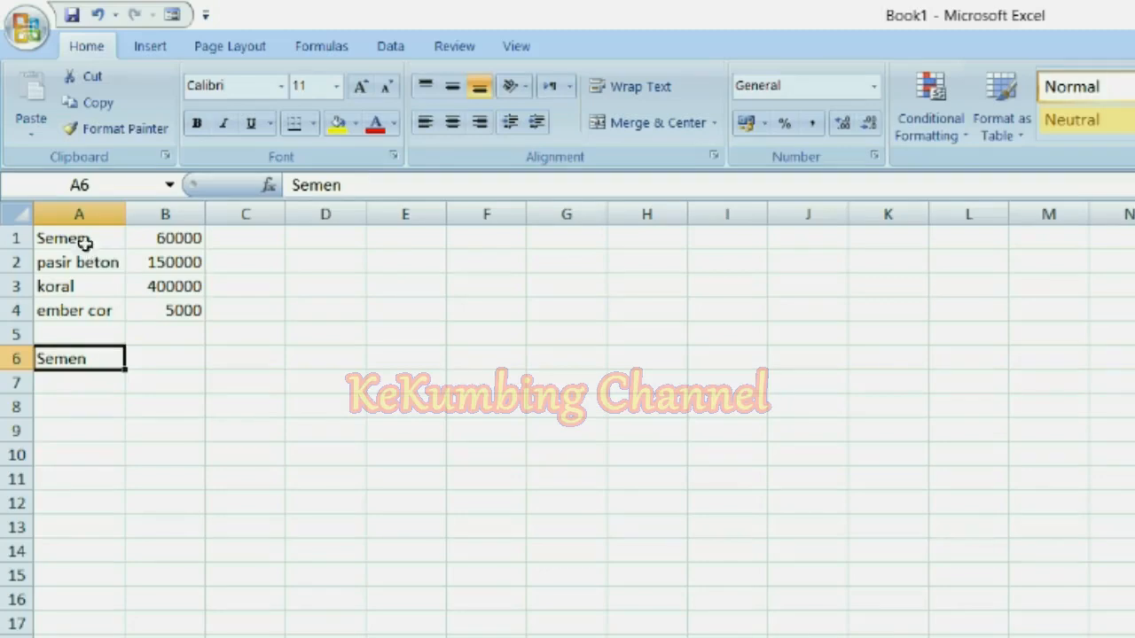
Step: Copy the whole list in A1:B4 and paste it starting at cell A9
{"action": "left_click_drag", "start_coordinate": [84, 239], "coordinate": [166, 305]}
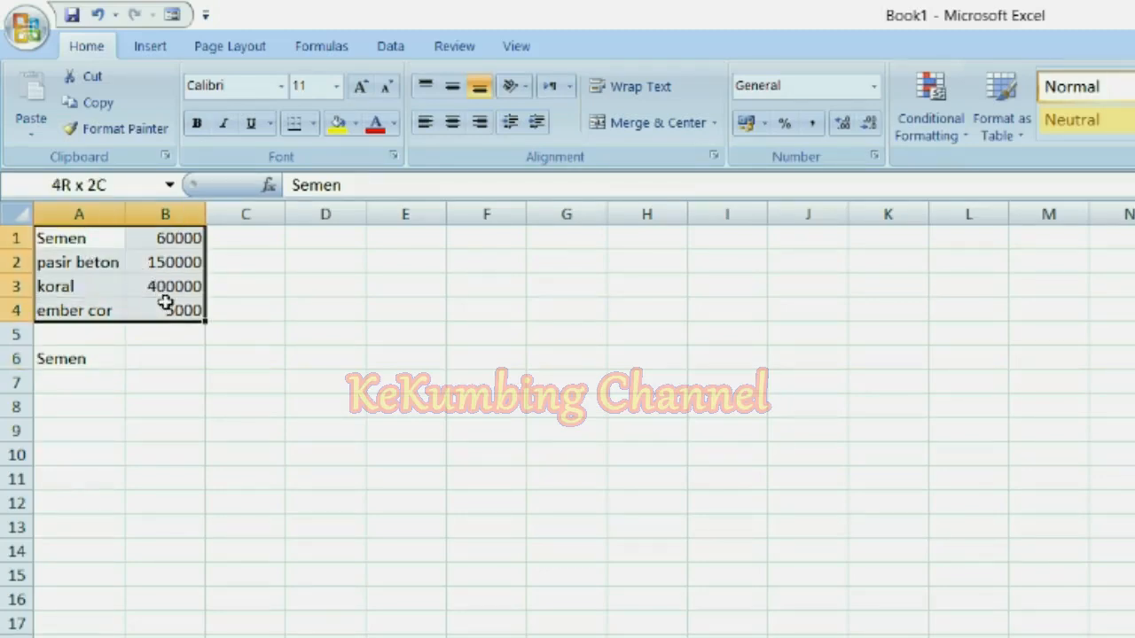
{"action": "mouse_move", "coordinate": [89, 237]}
{"action": "left_mouse_down"}
{"action": "mouse_move", "coordinate": [157, 284]}
{"action": "mouse_move", "coordinate": [164, 310]}
{"action": "left_mouse_up"}
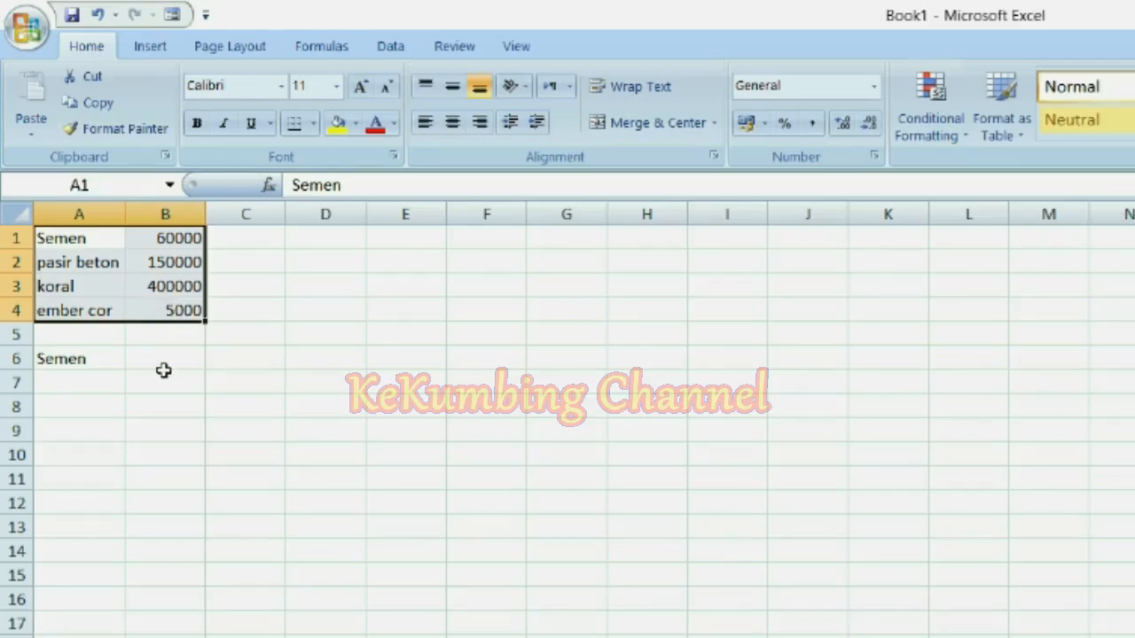
{"action": "left_click", "coordinate": [86, 104]}
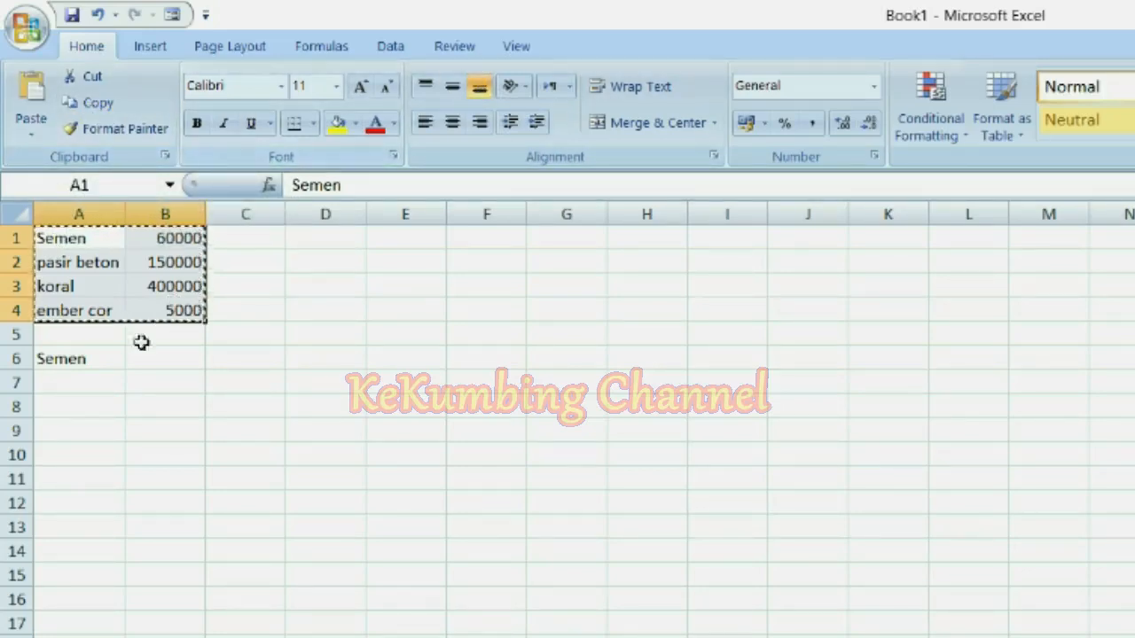
{"action": "left_click", "coordinate": [50, 429]}
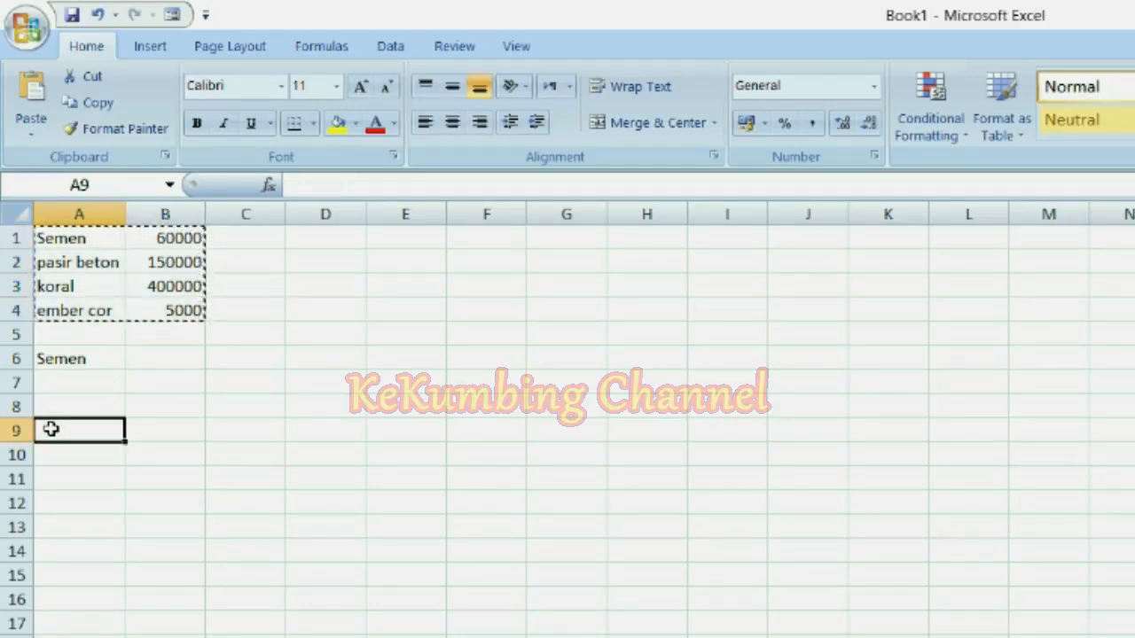
{"action": "left_click", "coordinate": [32, 92]}
{"action": "left_click", "coordinate": [102, 528]}
{"action": "key", "text": "Escape"}
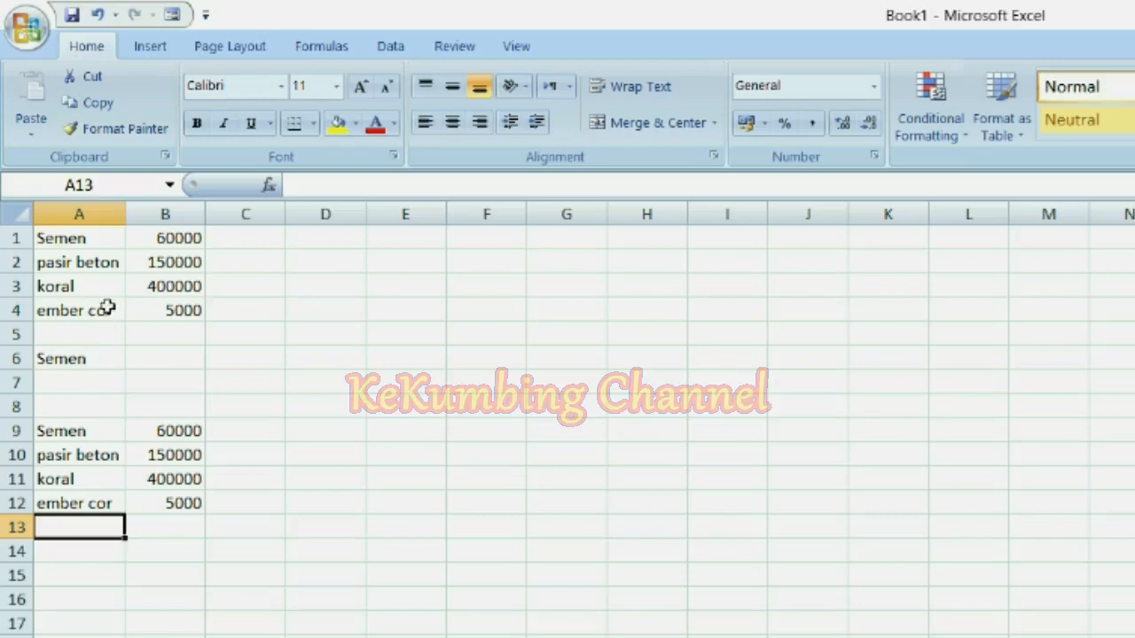
Step: Cut the pasir beton entry with its price from A2:B2 and paste it at cell A5
{"action": "left_click", "coordinate": [114, 263]}
{"action": "left_click_drag", "start_coordinate": [120, 263], "coordinate": [151, 262]}
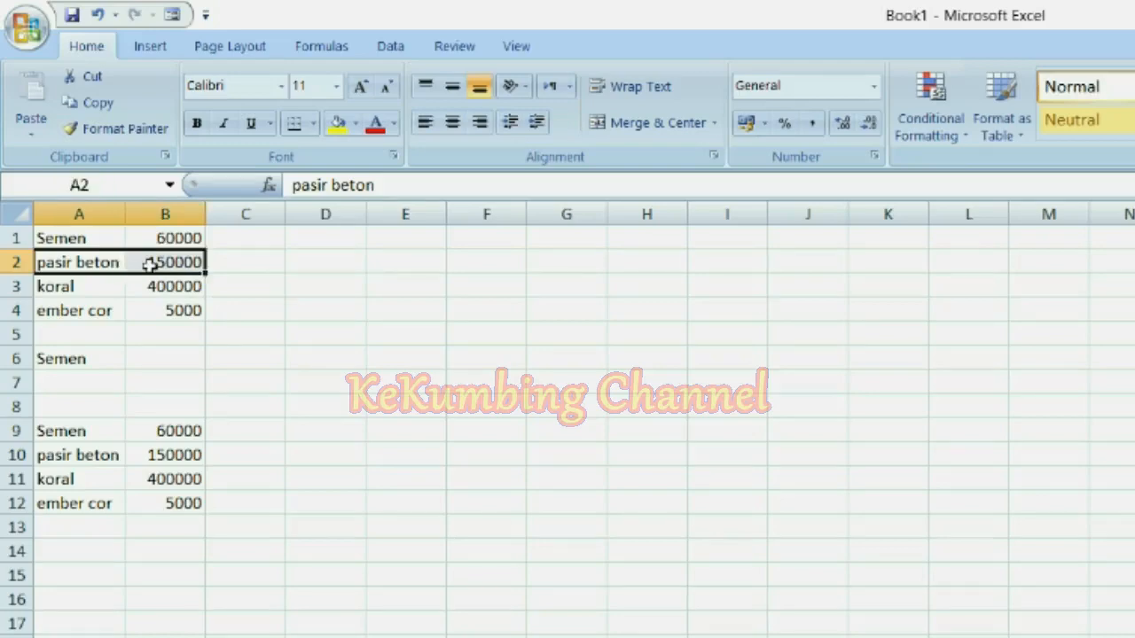
{"action": "left_click", "coordinate": [89, 84]}
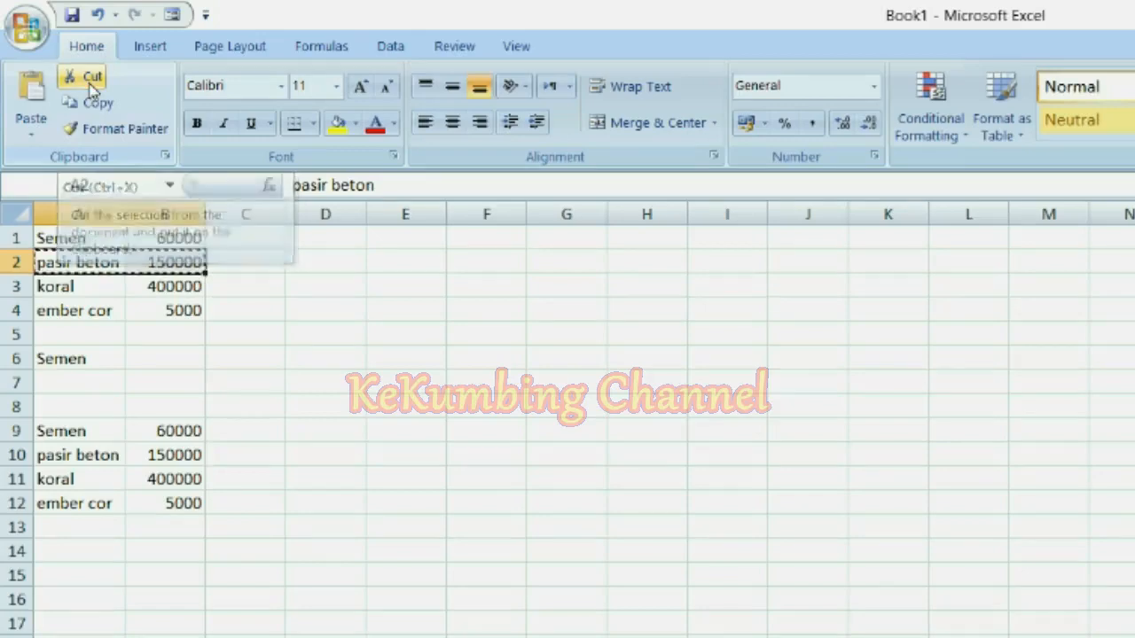
{"action": "left_click", "coordinate": [83, 334]}
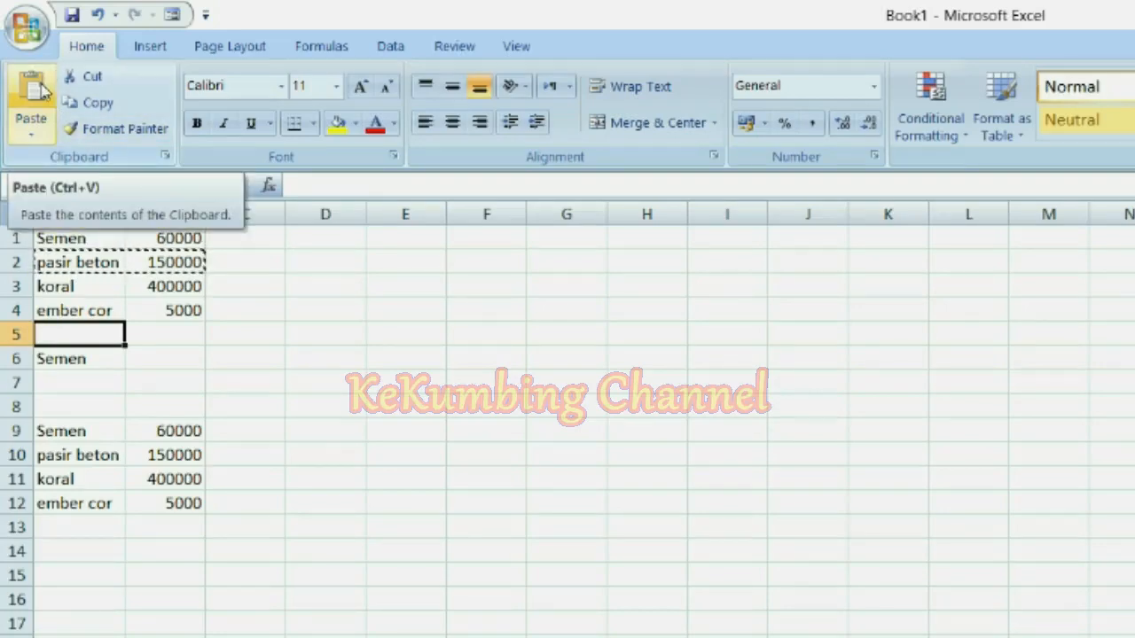
{"action": "left_click", "coordinate": [44, 92]}
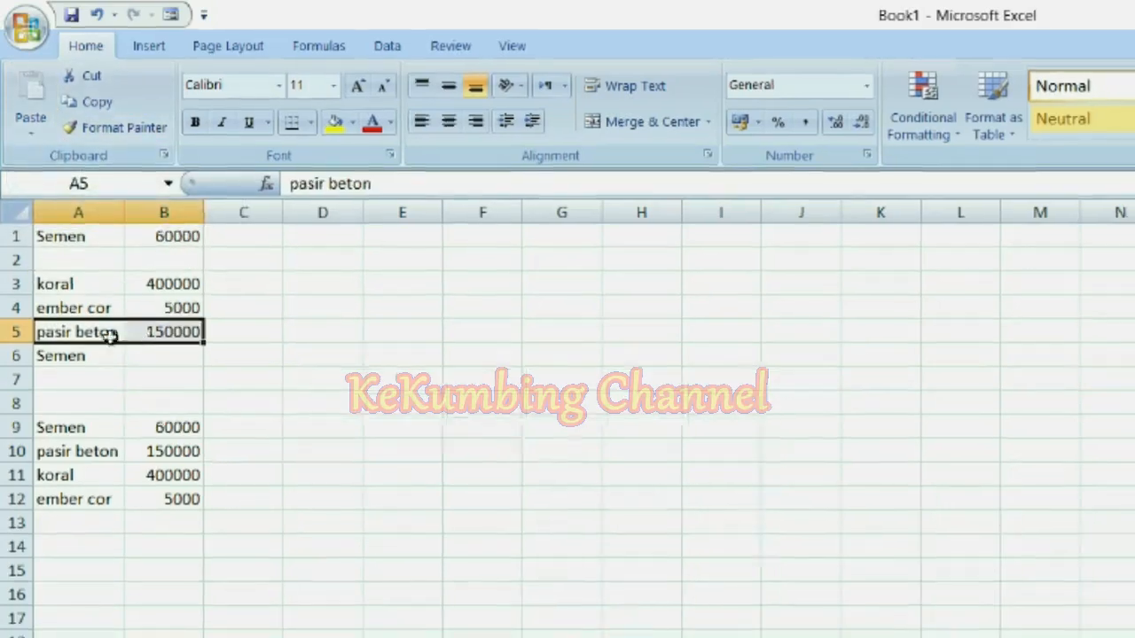
{"action": "left_click", "coordinate": [96, 358]}
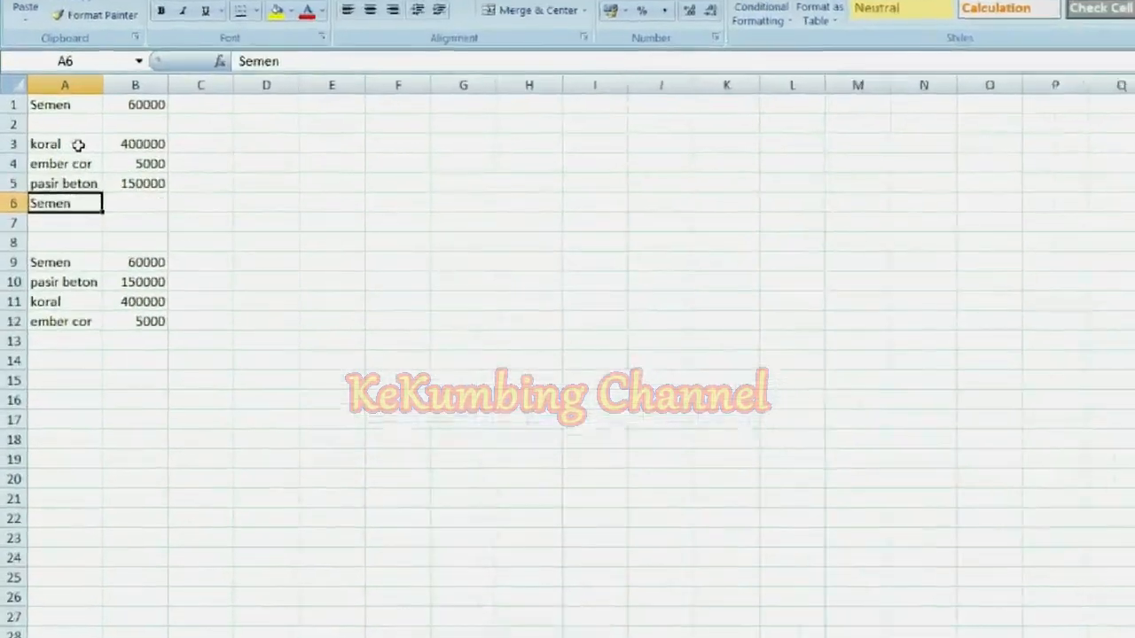
{"action": "left_click_drag", "start_coordinate": [56, 169], "coordinate": [149, 171]}
{"action": "left_click_drag", "start_coordinate": [93, 71], "coordinate": [177, 67]}
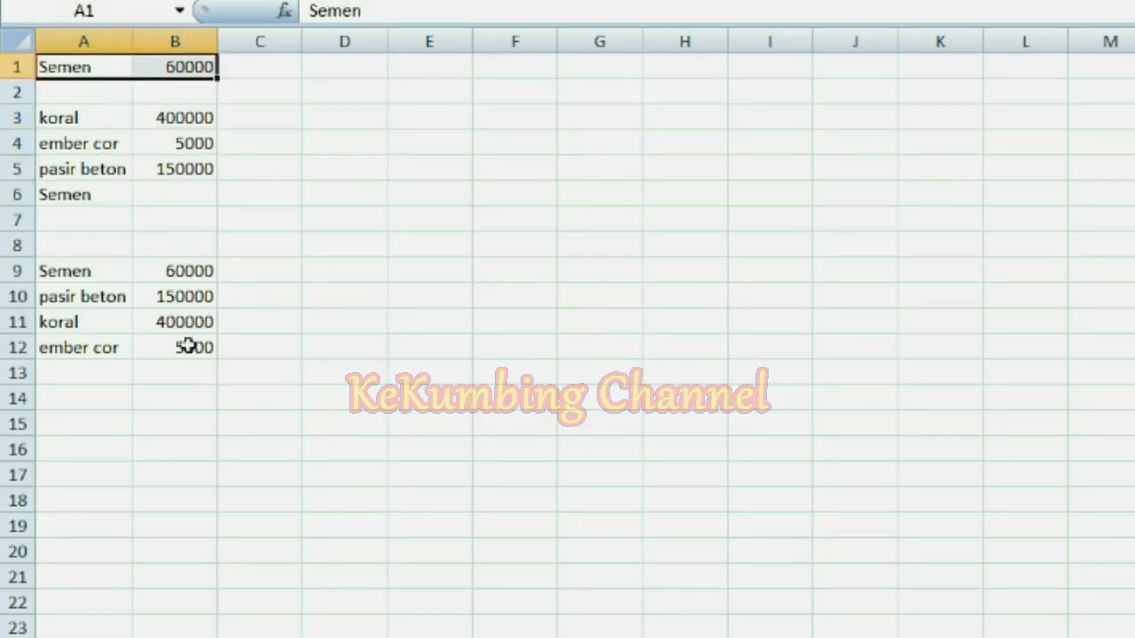
{"action": "left_click", "coordinate": [16, 271]}
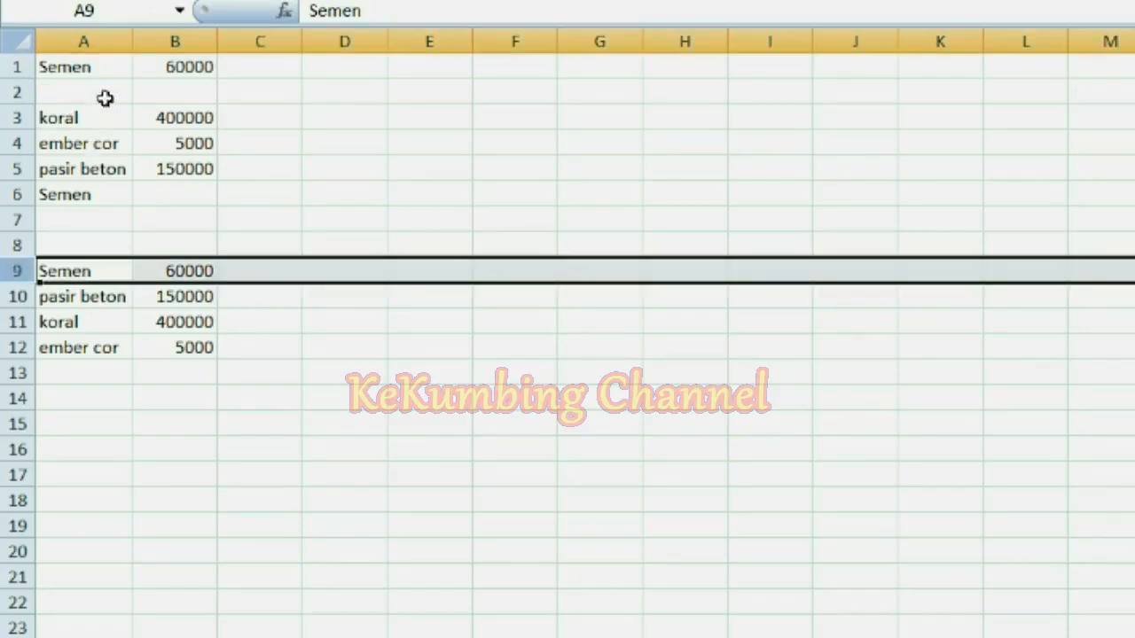
{"action": "left_click", "coordinate": [92, 40]}
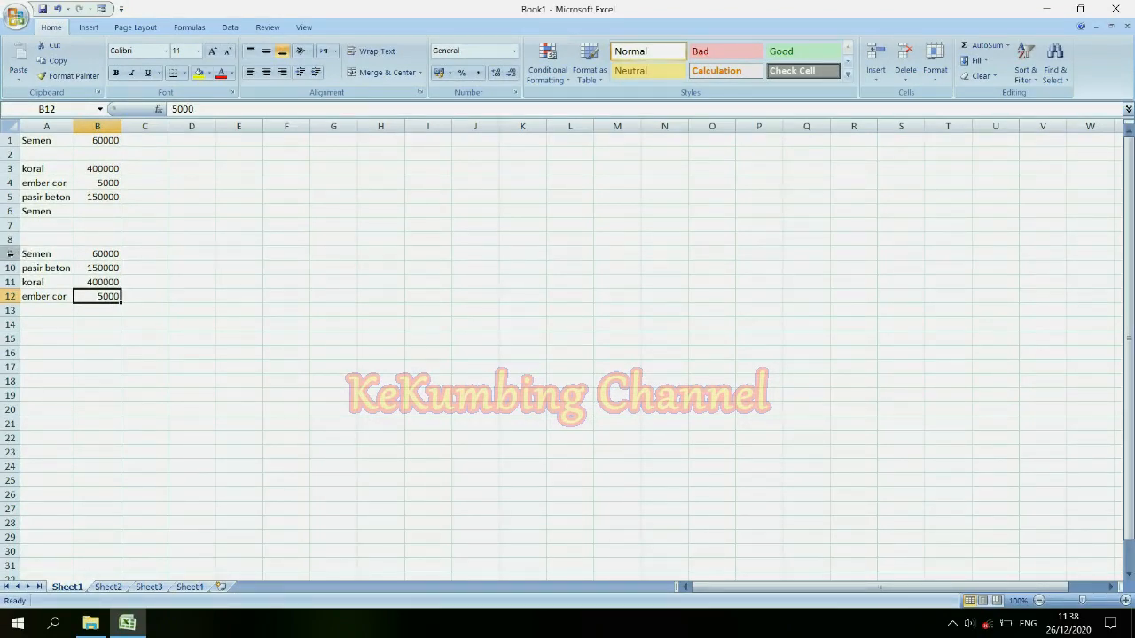
Step: Copy the entire row 9 with the Semen entry and paste it into row 14
{"action": "left_click", "coordinate": [10, 254]}
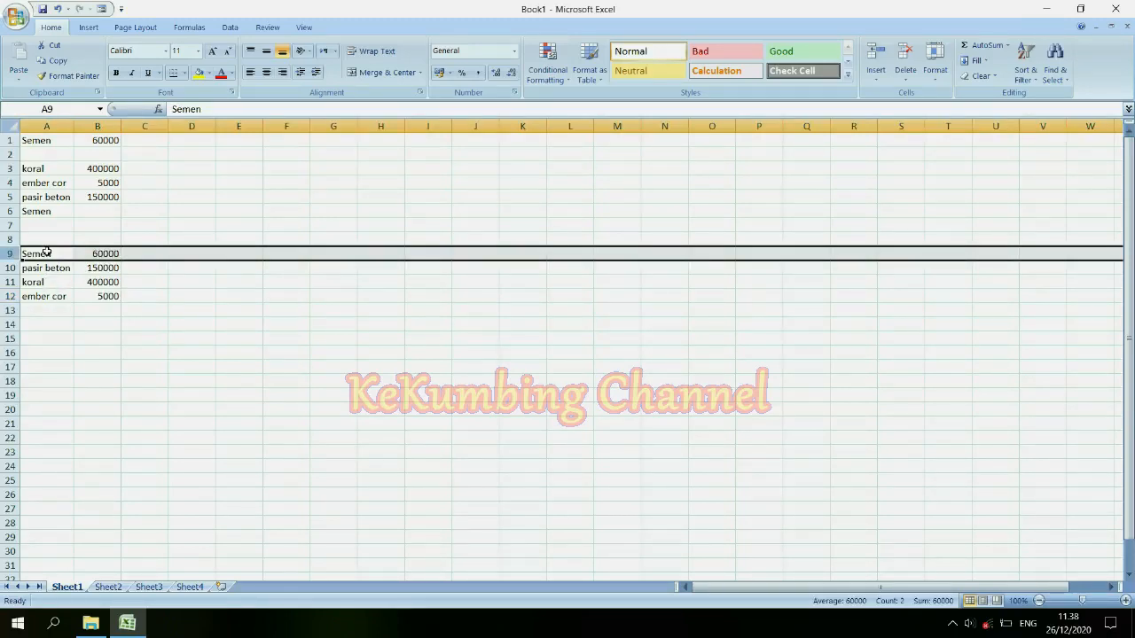
{"action": "right_click", "coordinate": [47, 252]}
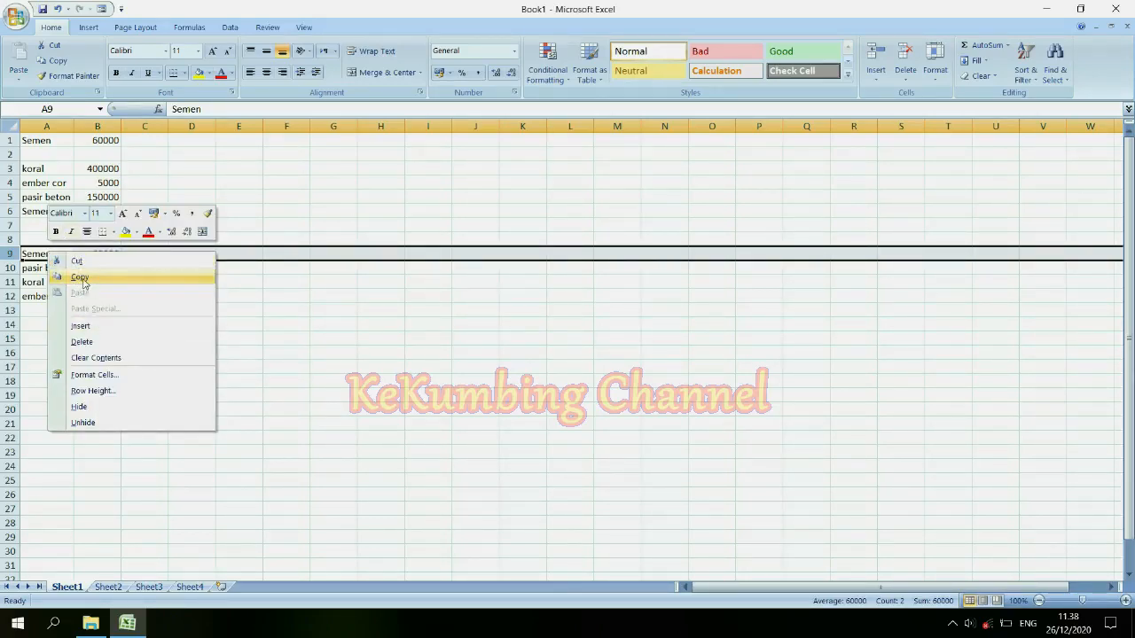
{"action": "left_click", "coordinate": [80, 277]}
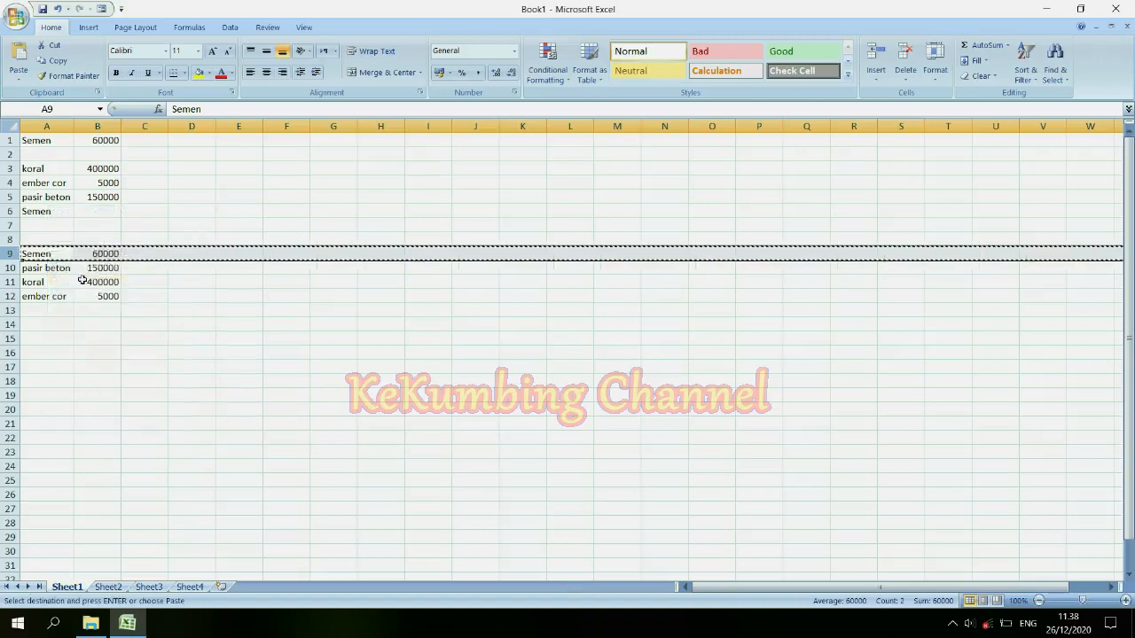
{"action": "left_click", "coordinate": [34, 326]}
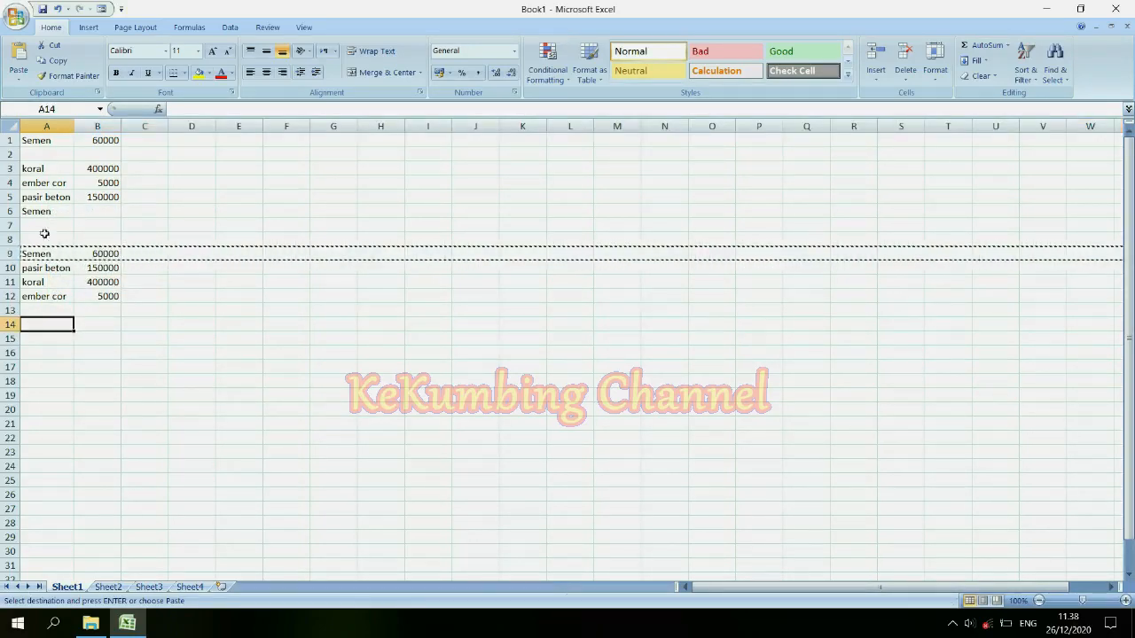
{"action": "right_click", "coordinate": [51, 325]}
{"action": "left_click", "coordinate": [99, 367]}
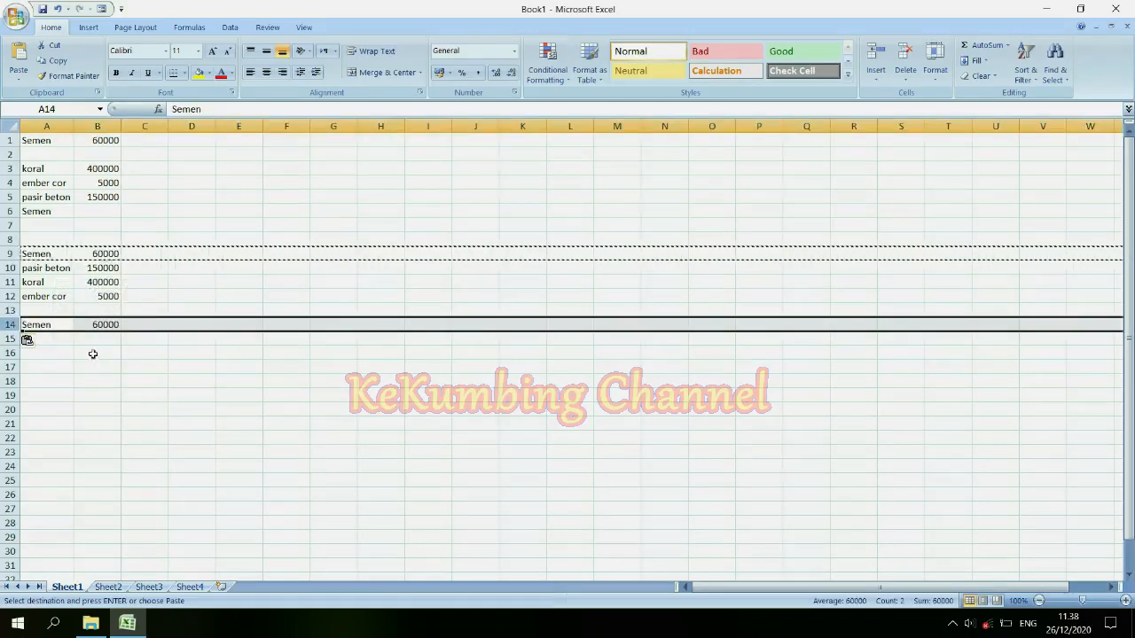
{"action": "left_click", "coordinate": [86, 341]}
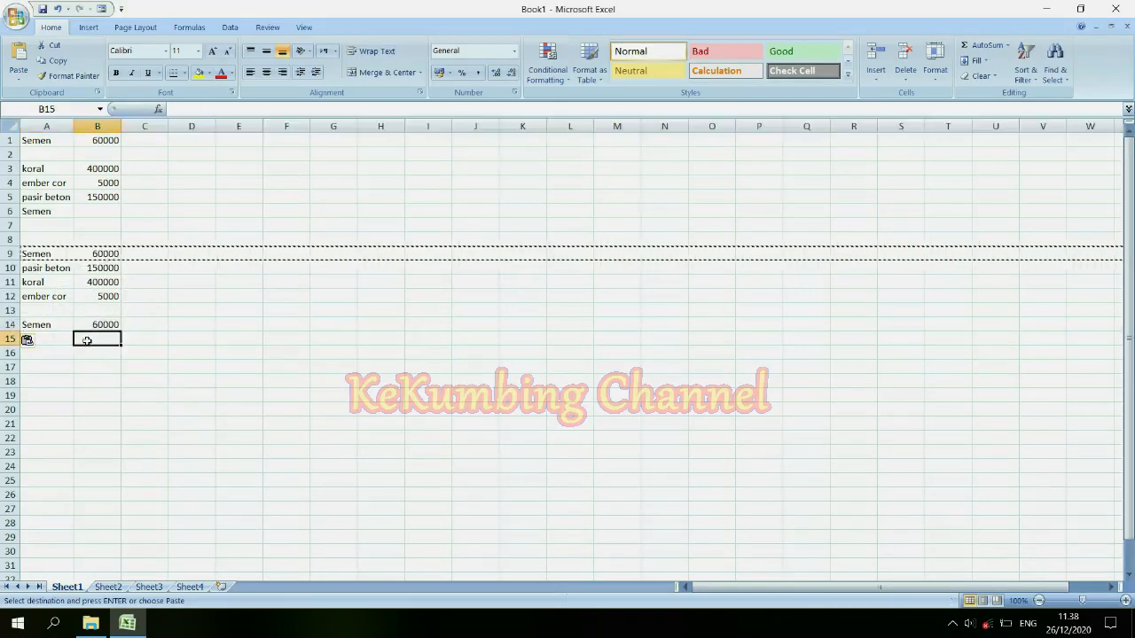
{"action": "left_click", "coordinate": [6, 253]}
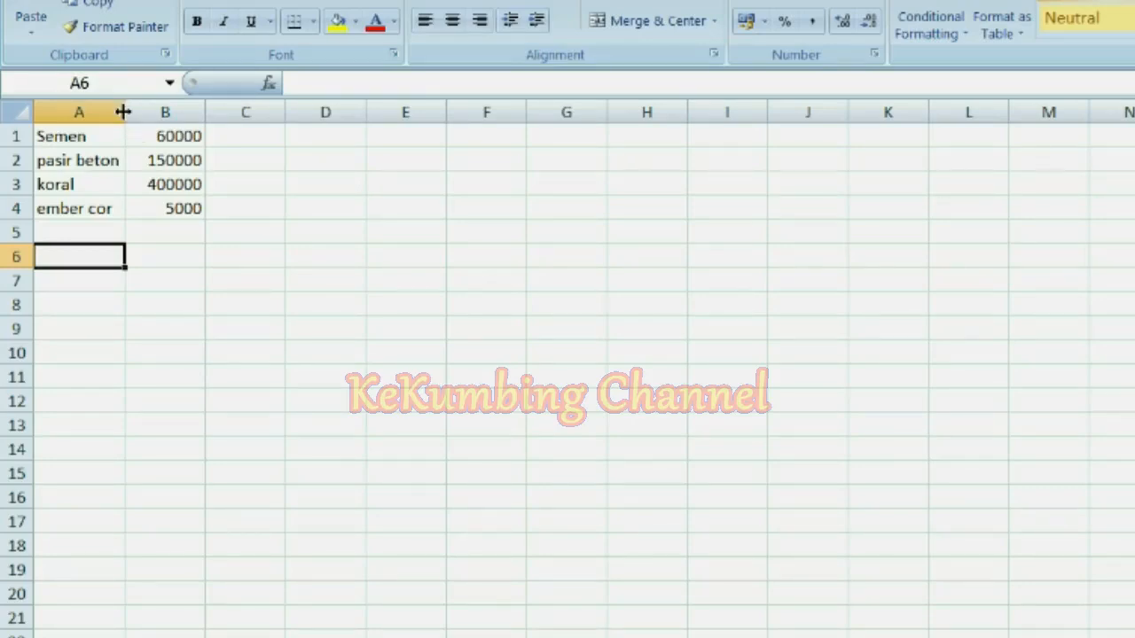
Step: Enlarge the width of column A and the height of row 1 freehand, and AutoFit each back to its contents
{"action": "left_click_drag", "start_coordinate": [125, 112], "coordinate": [346, 122]}
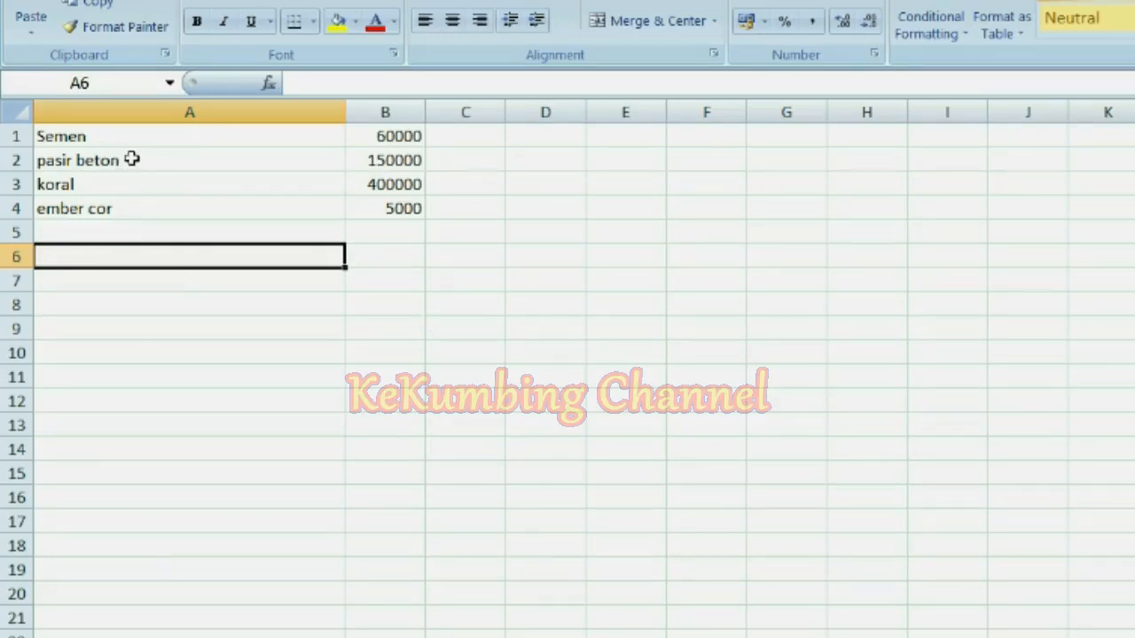
{"action": "double_click", "coordinate": [344, 112]}
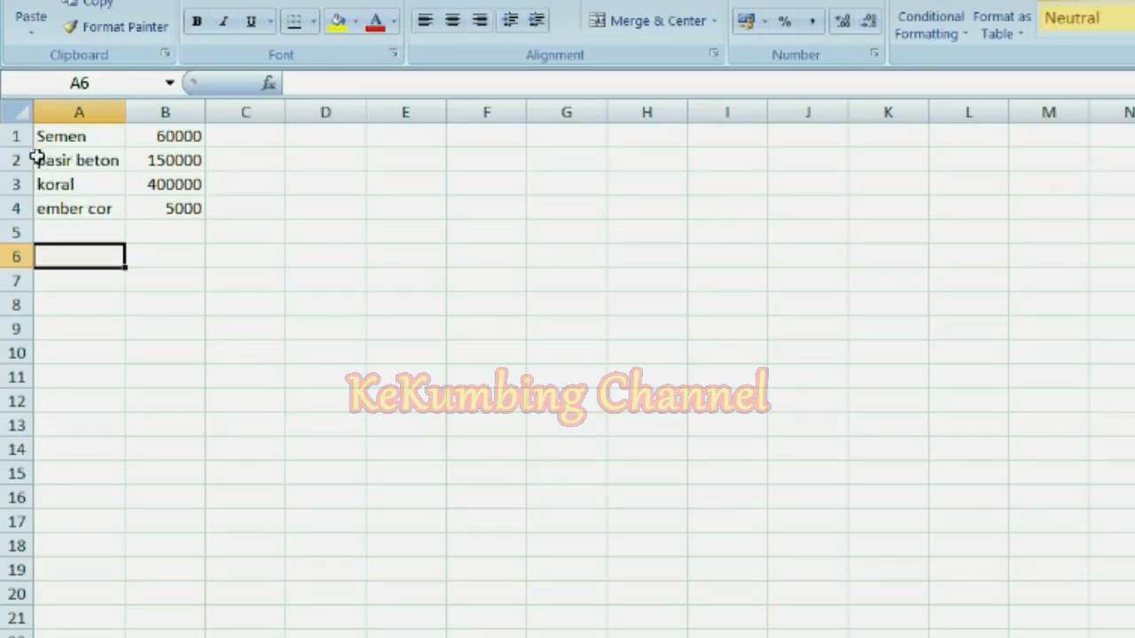
{"action": "left_click_drag", "start_coordinate": [19, 149], "coordinate": [20, 238]}
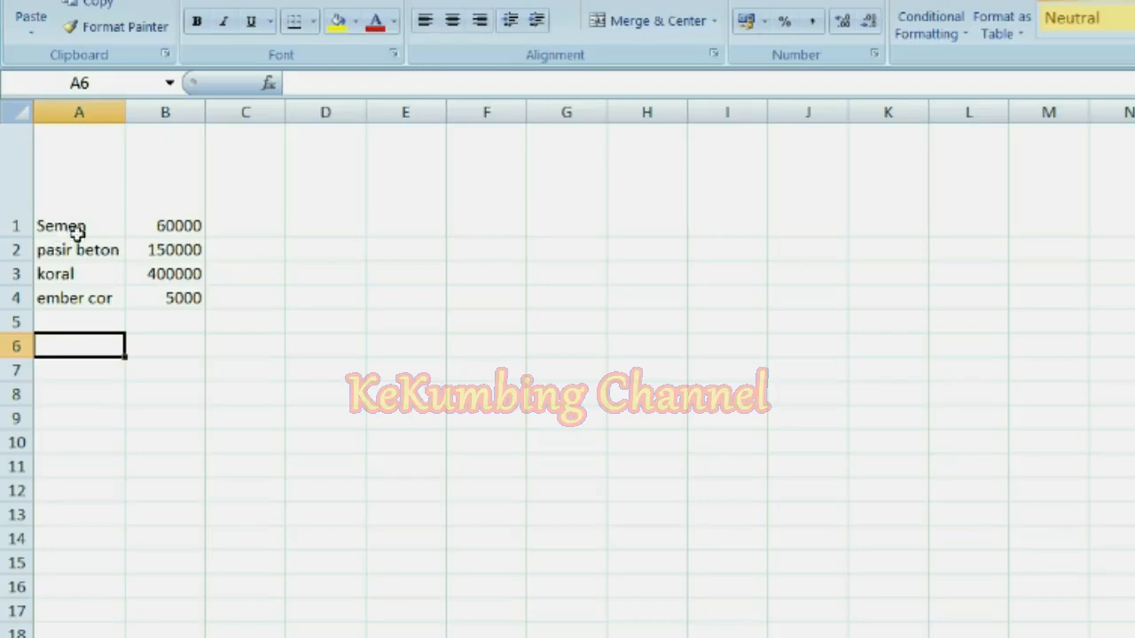
{"action": "double_click", "coordinate": [16, 237]}
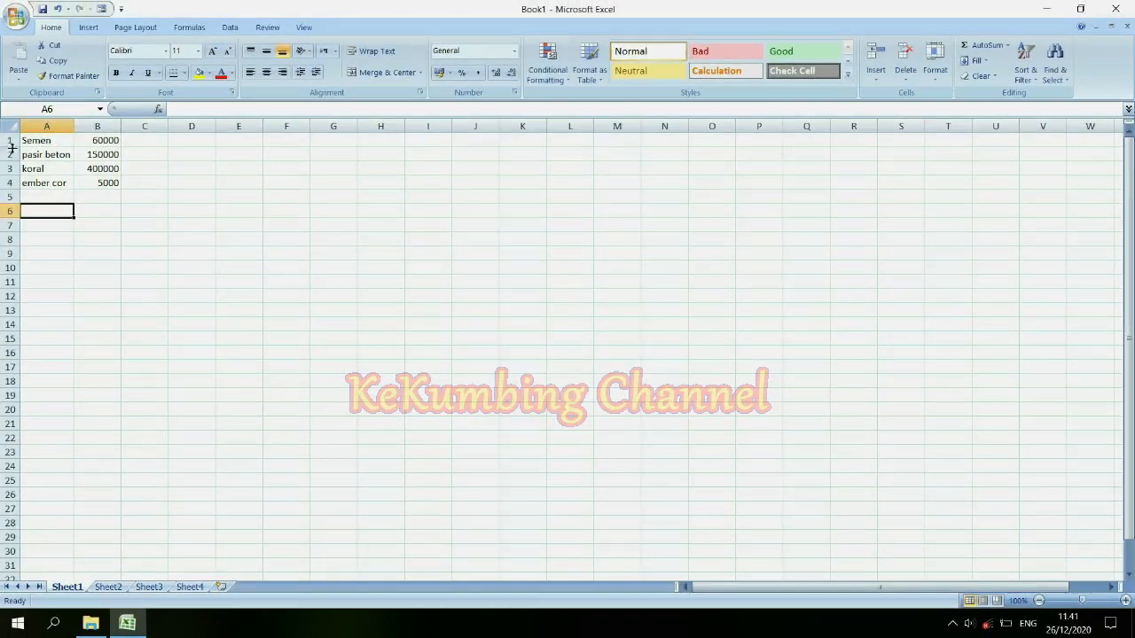
Step: Open the exact Column Width setting for the column of cell A1
{"action": "left_click", "coordinate": [59, 141]}
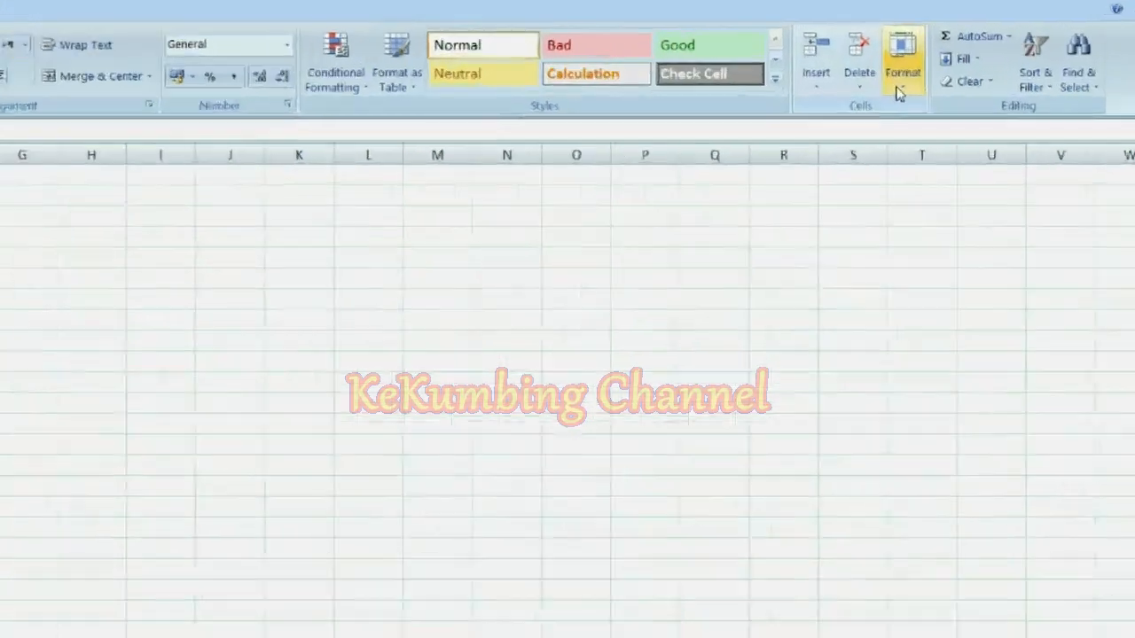
{"action": "left_click", "coordinate": [933, 78]}
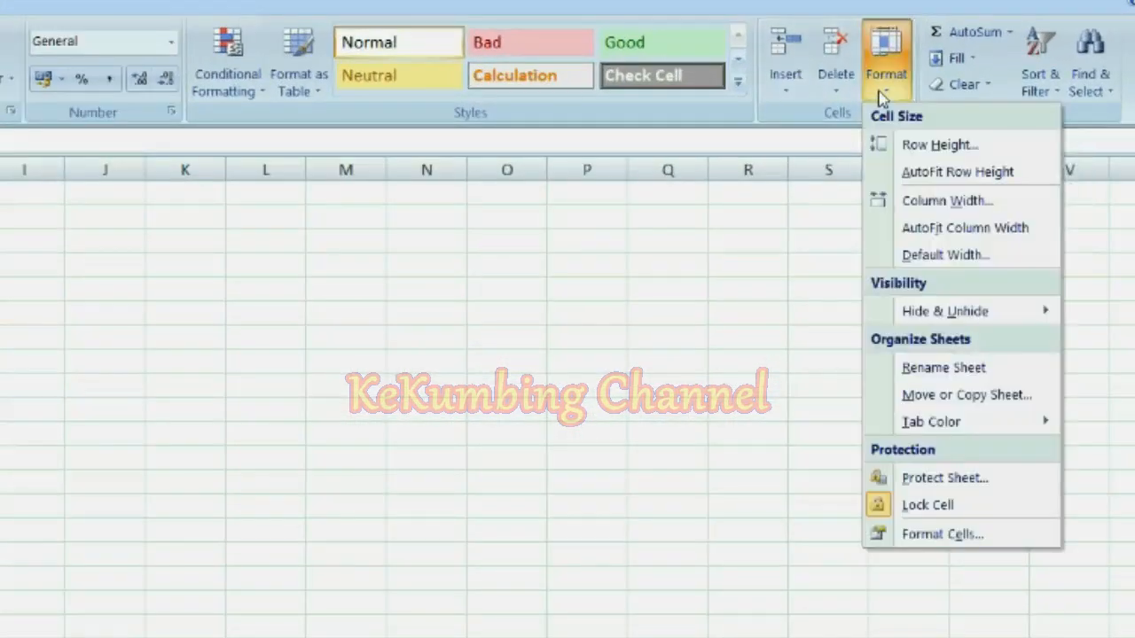
{"action": "left_click", "coordinate": [941, 202]}
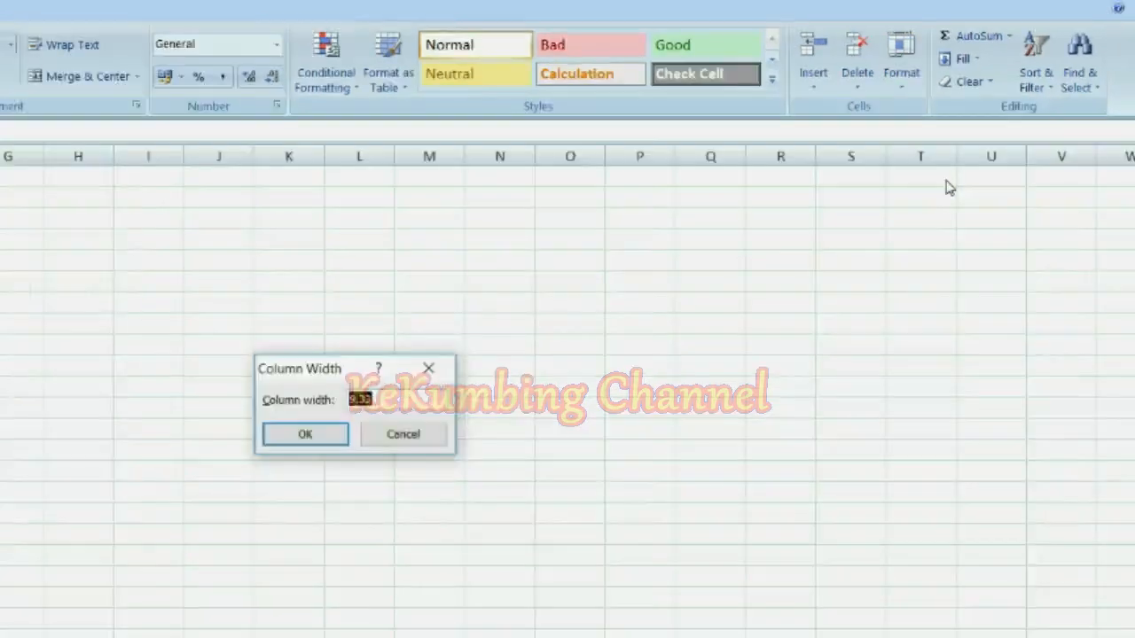
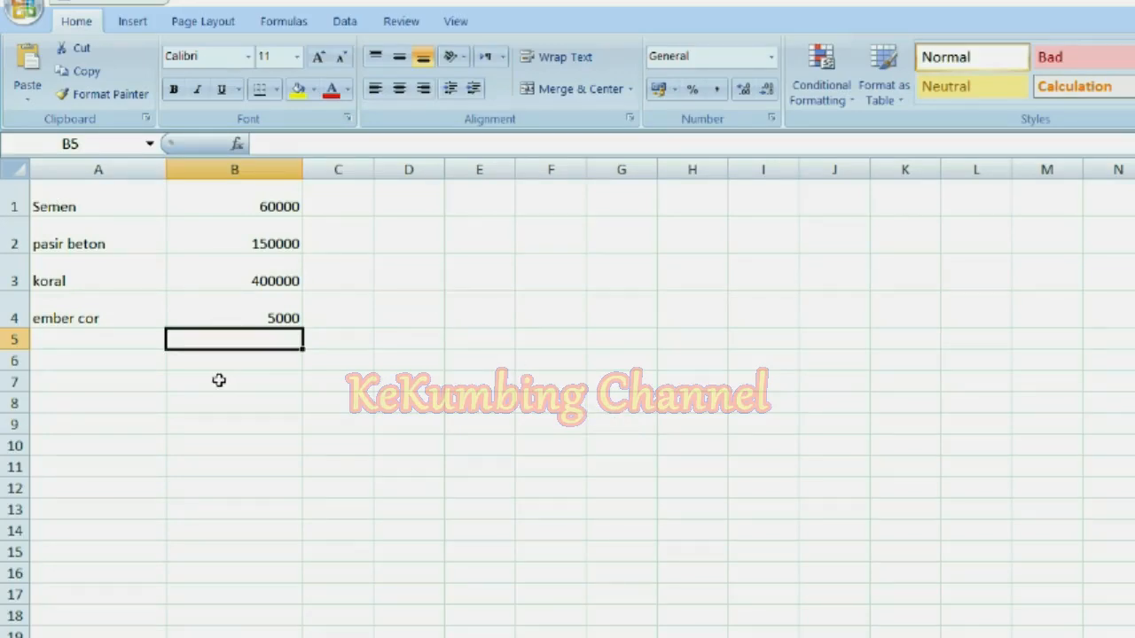
Step: Apply an outside border to cell A1 containing Semen
{"action": "left_click", "coordinate": [136, 202]}
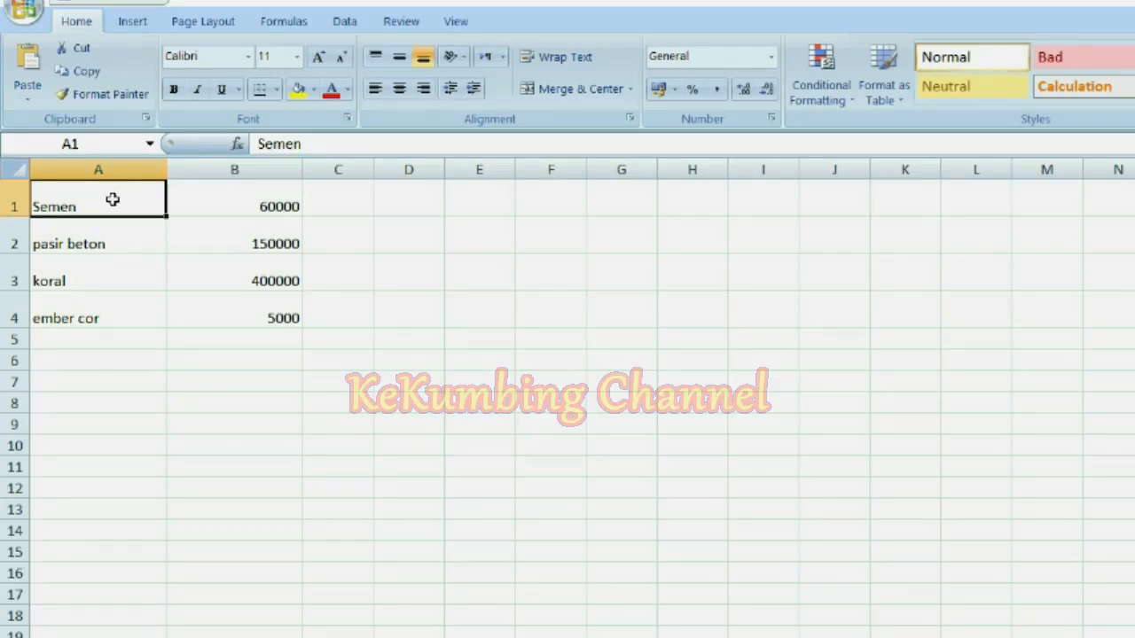
{"action": "left_click", "coordinate": [277, 90]}
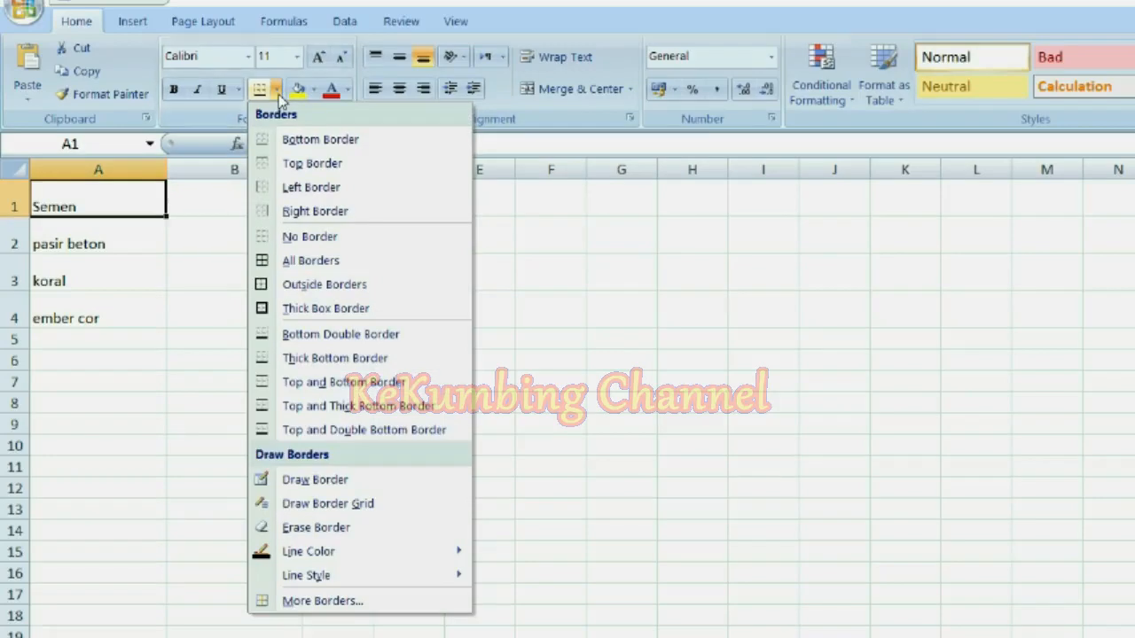
{"action": "left_click", "coordinate": [338, 285]}
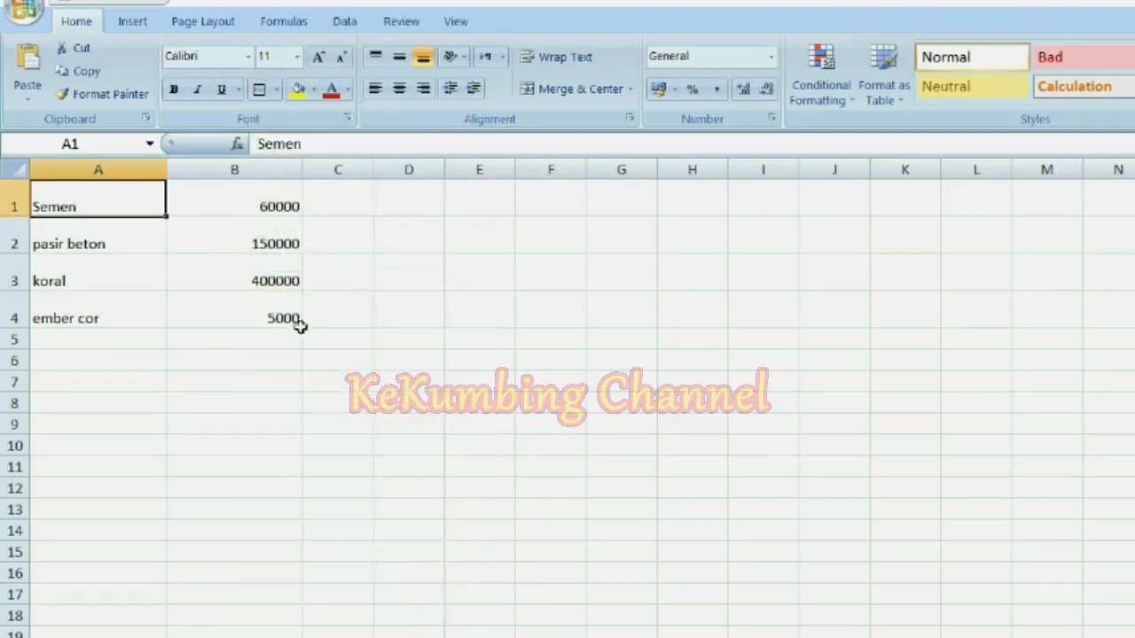
{"action": "left_click", "coordinate": [270, 339]}
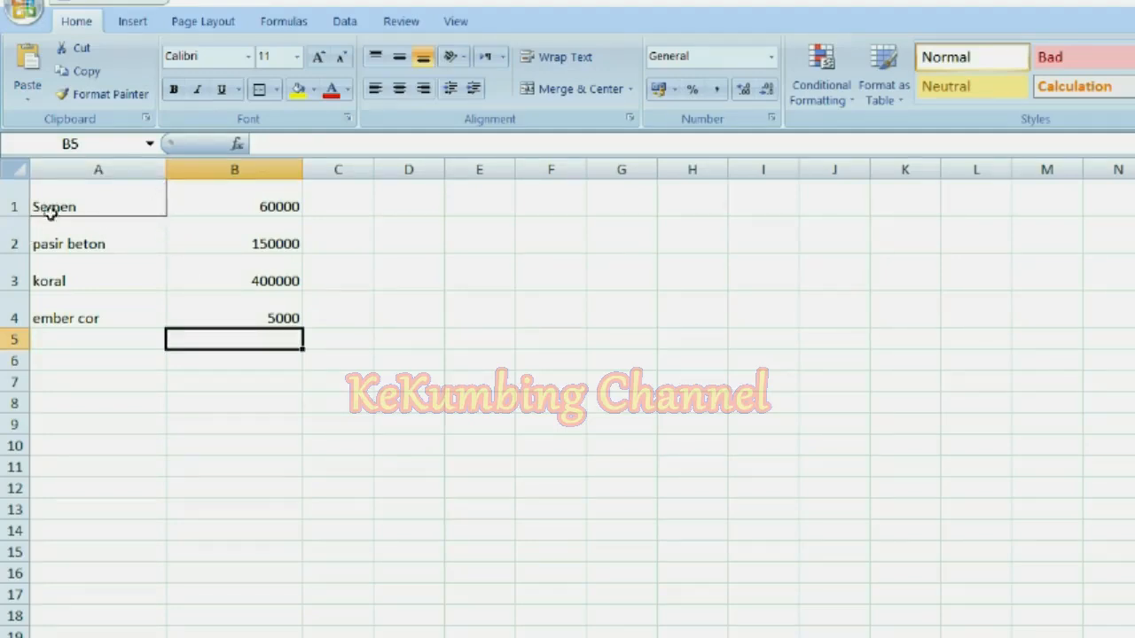
Step: Hide the worksheet gridlines
{"action": "left_click", "coordinate": [458, 25]}
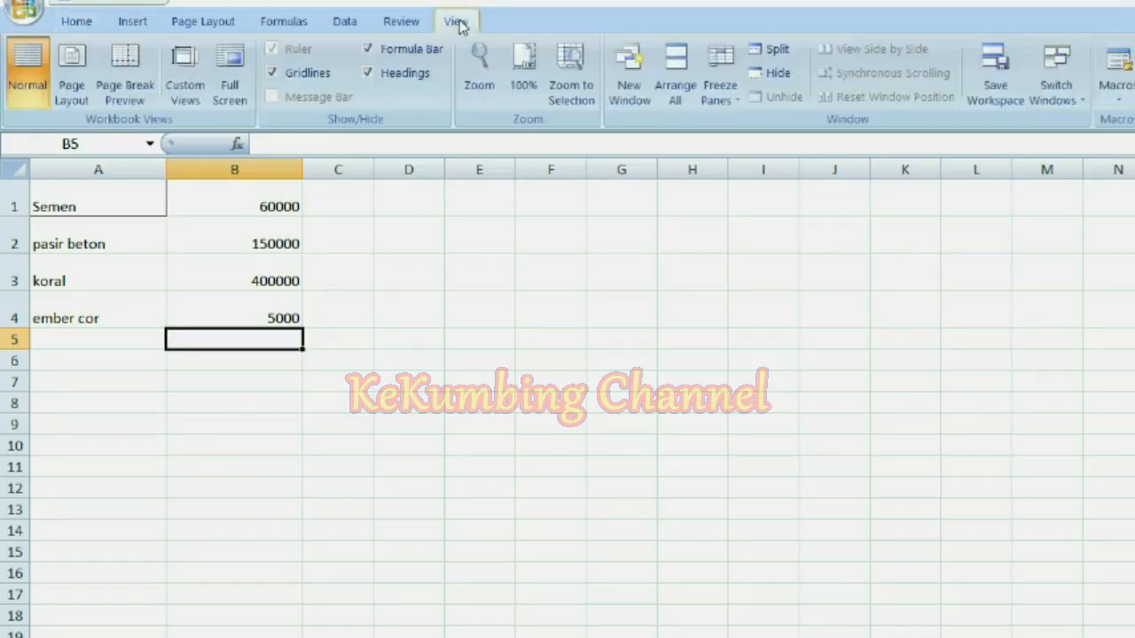
{"action": "left_click", "coordinate": [304, 78]}
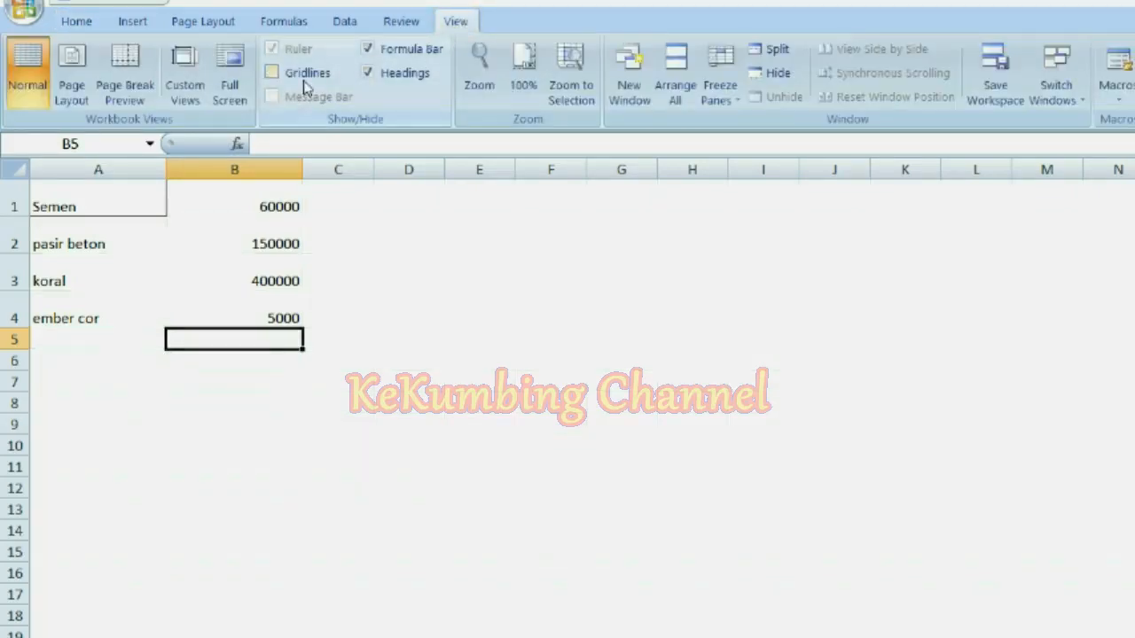
{"action": "left_click", "coordinate": [276, 384]}
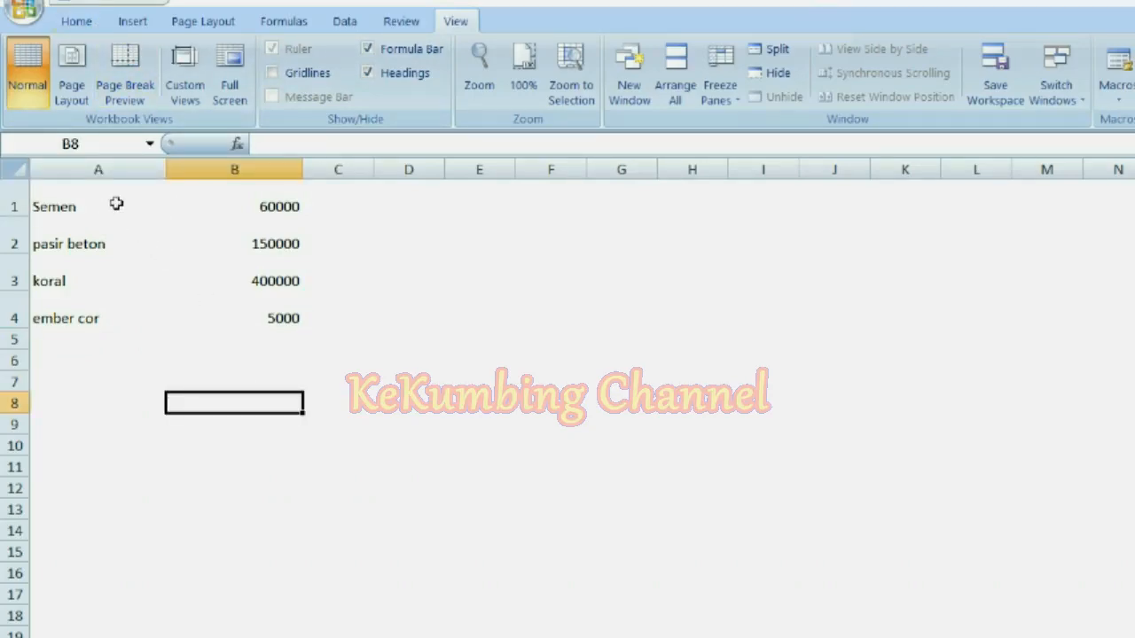
Step: Try an outside border around the range A1:B1 and clear it again
{"action": "left_click_drag", "start_coordinate": [116, 204], "coordinate": [213, 193]}
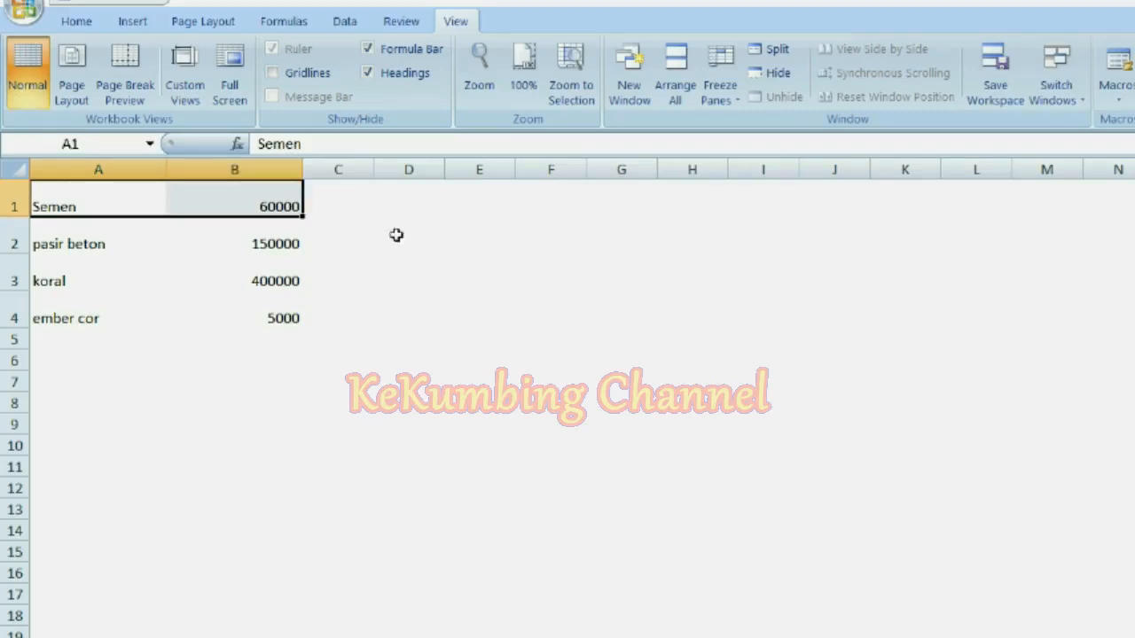
{"action": "left_click", "coordinate": [147, 274]}
{"action": "left_click_drag", "start_coordinate": [104, 195], "coordinate": [203, 212]}
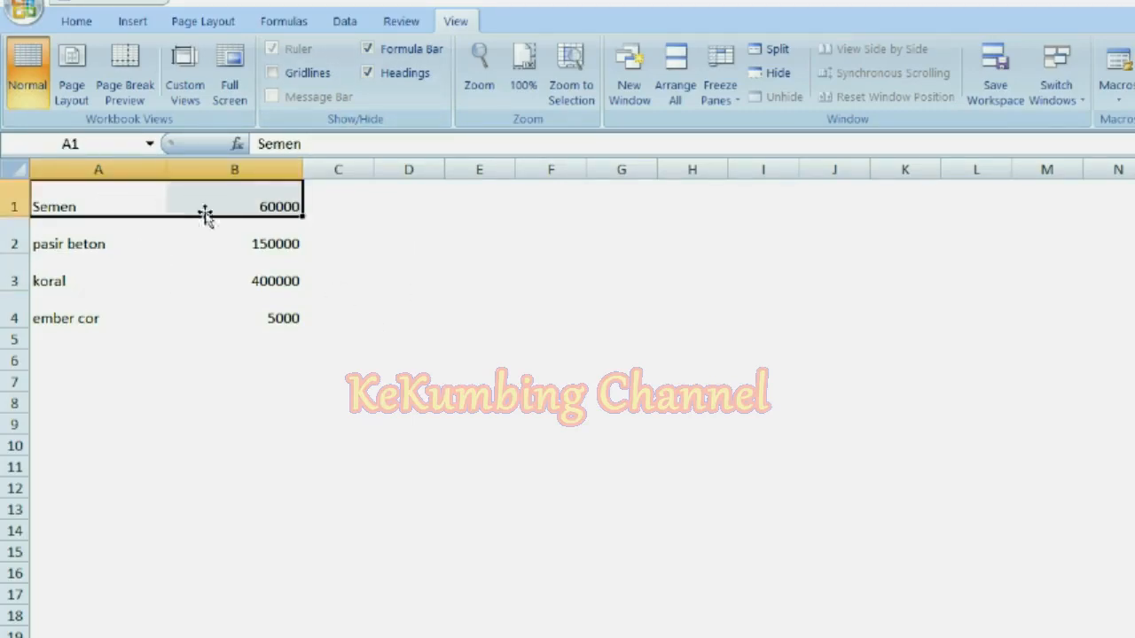
{"action": "left_click", "coordinate": [85, 22]}
{"action": "left_click", "coordinate": [259, 89]}
{"action": "left_click", "coordinate": [244, 377]}
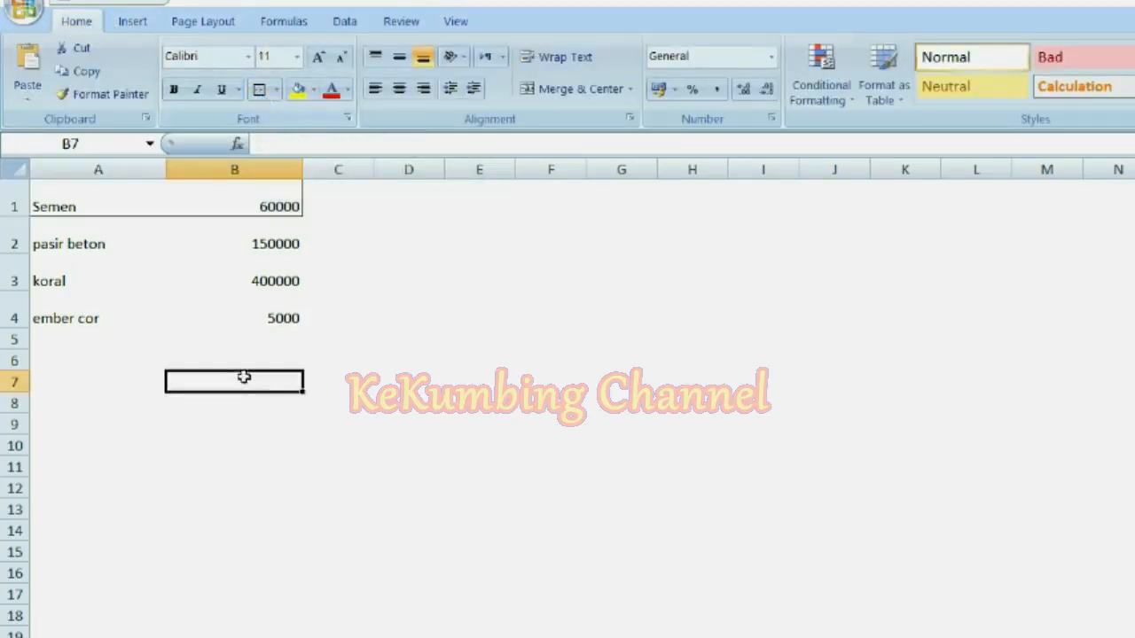
{"action": "left_click_drag", "start_coordinate": [122, 194], "coordinate": [191, 195]}
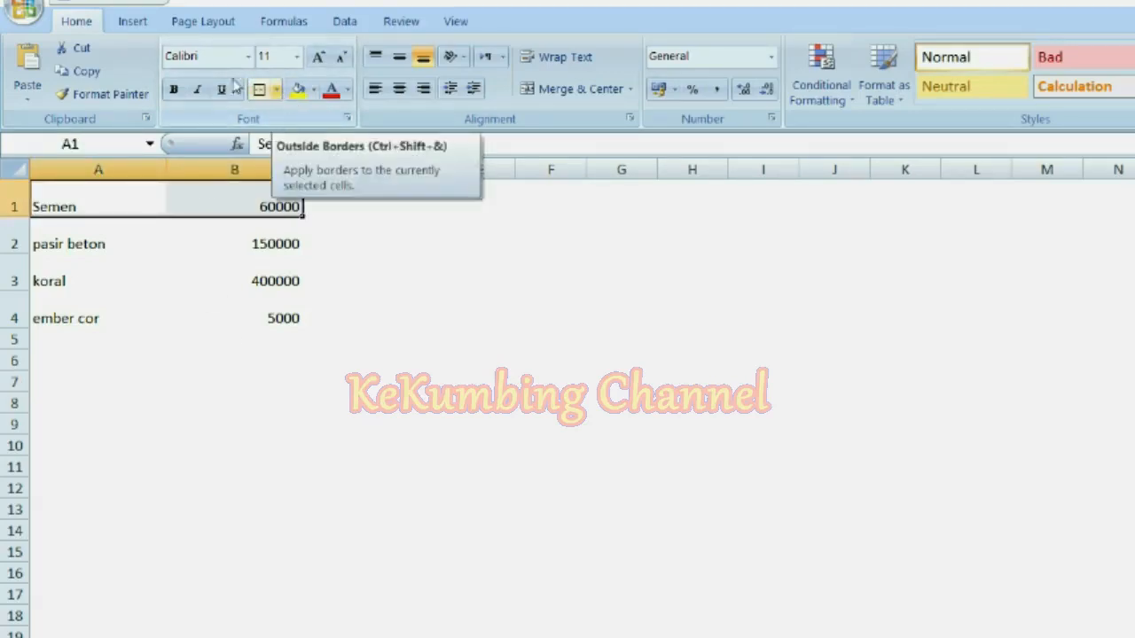
{"action": "left_click_drag", "start_coordinate": [252, 447], "coordinate": [233, 418]}
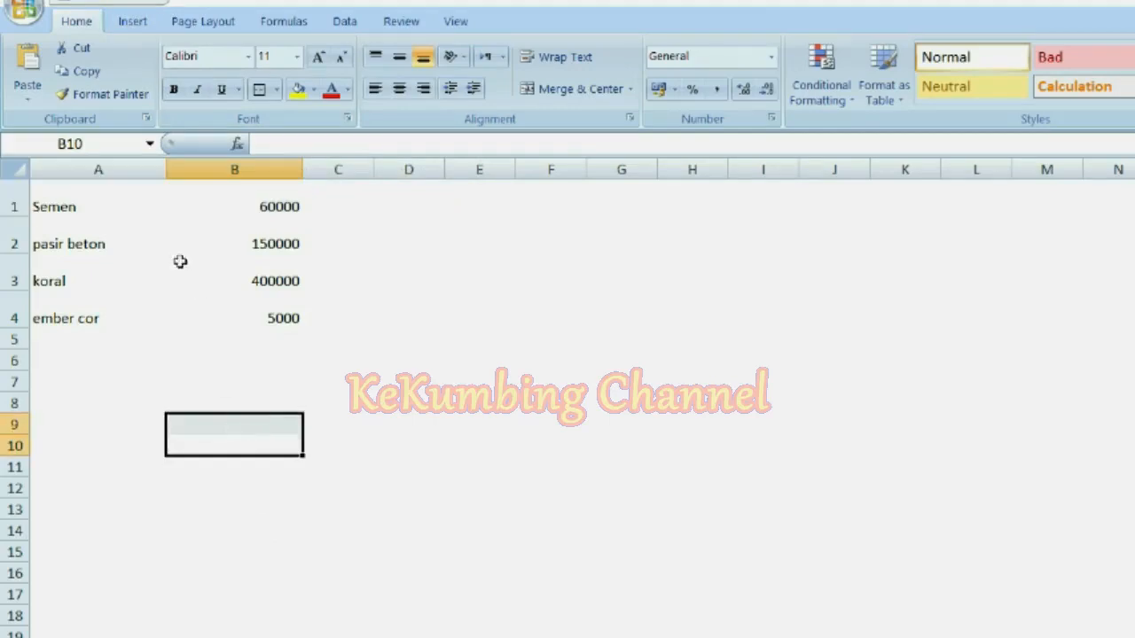
Step: Apply a bottom border to the range A1:B1 containing Semen and its price
{"action": "left_click", "coordinate": [255, 383]}
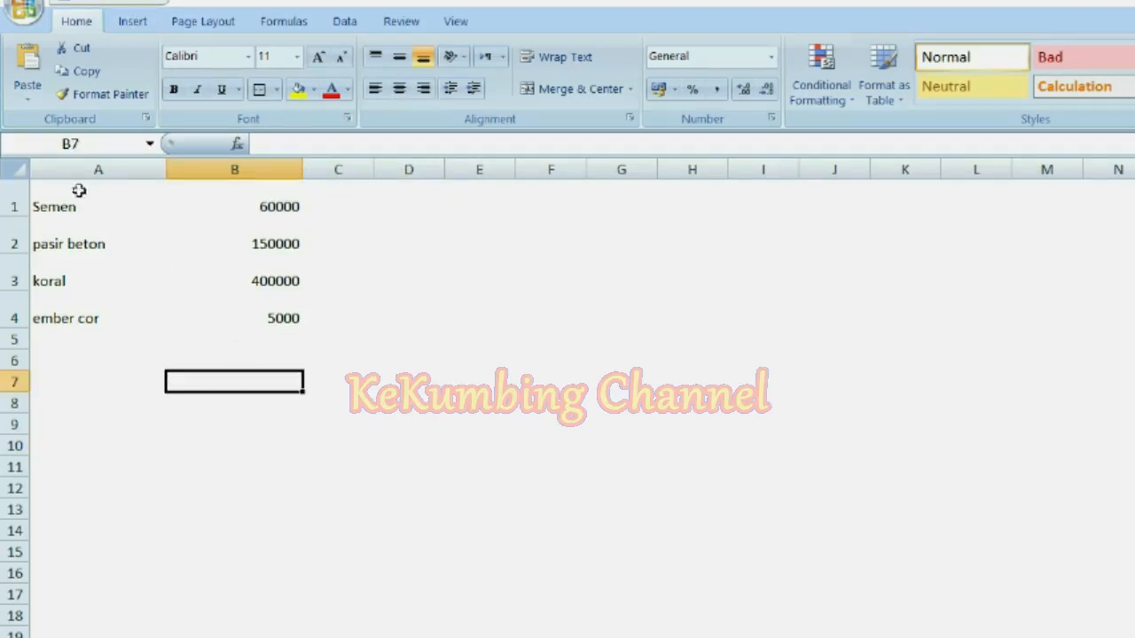
{"action": "left_click", "coordinate": [102, 196]}
{"action": "left_click_drag", "start_coordinate": [102, 196], "coordinate": [229, 229]}
{"action": "left_click_drag", "start_coordinate": [104, 192], "coordinate": [220, 195]}
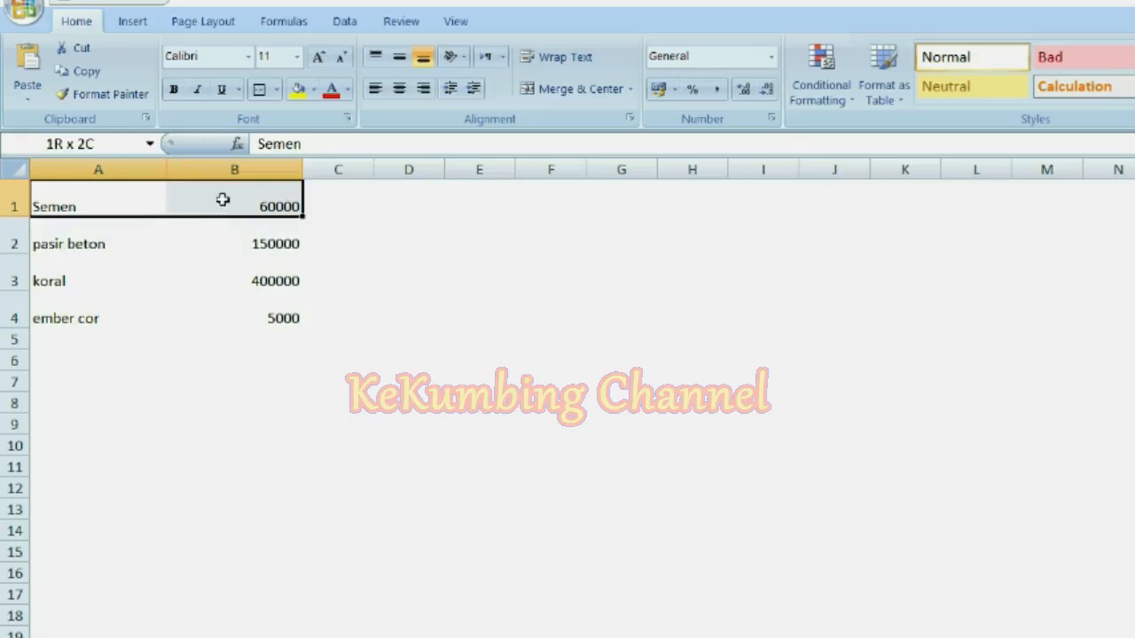
{"action": "left_click", "coordinate": [277, 92]}
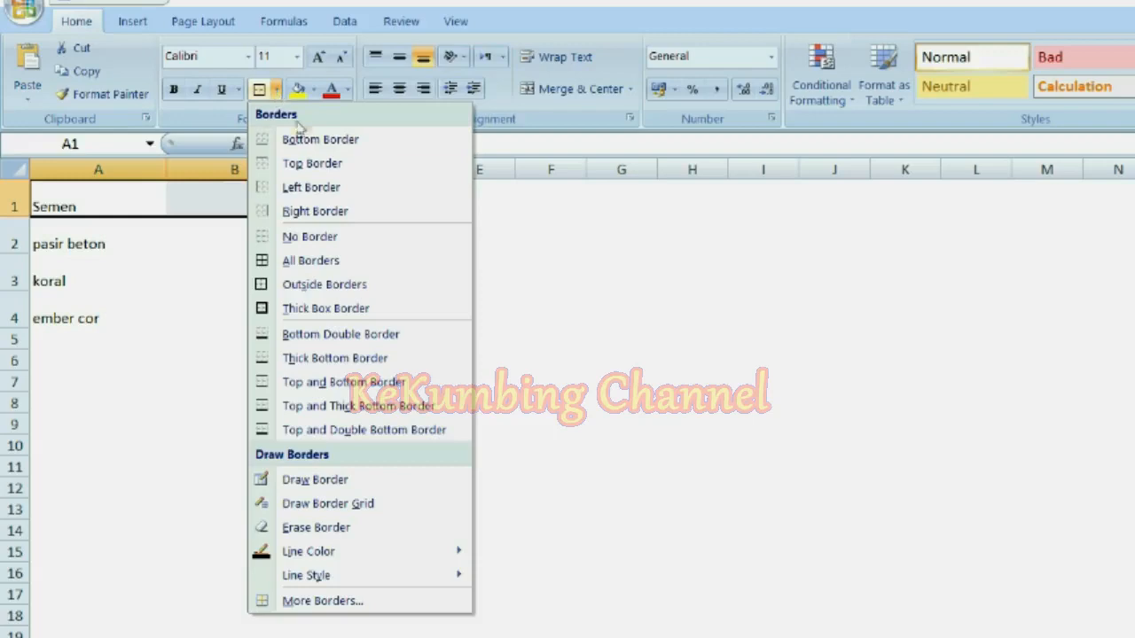
{"action": "left_click", "coordinate": [311, 150]}
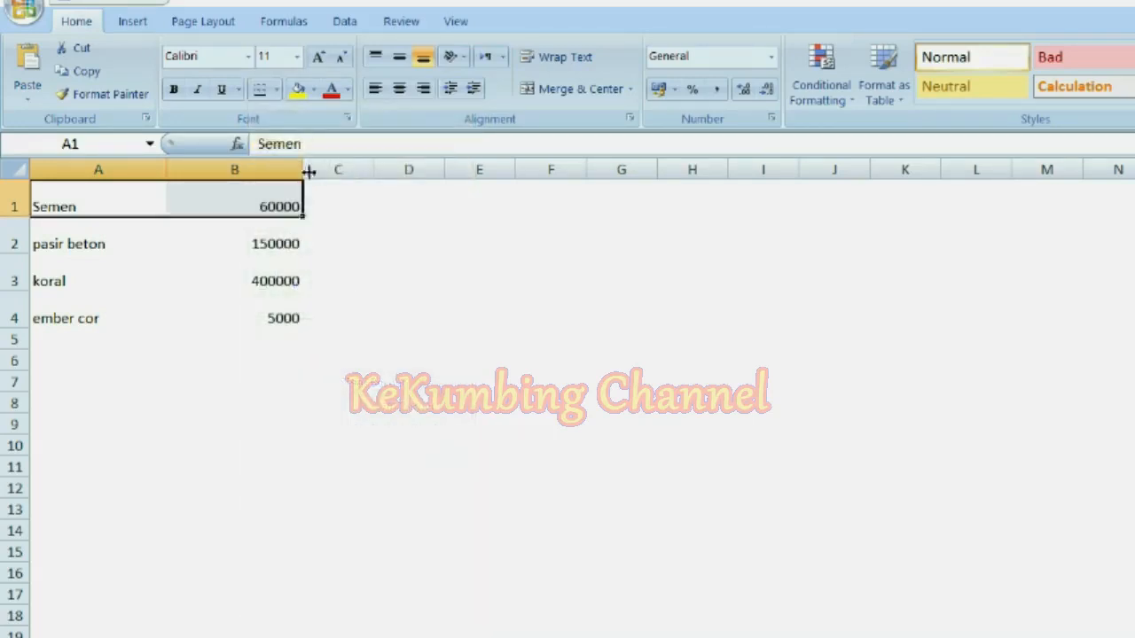
{"action": "left_click", "coordinate": [294, 382]}
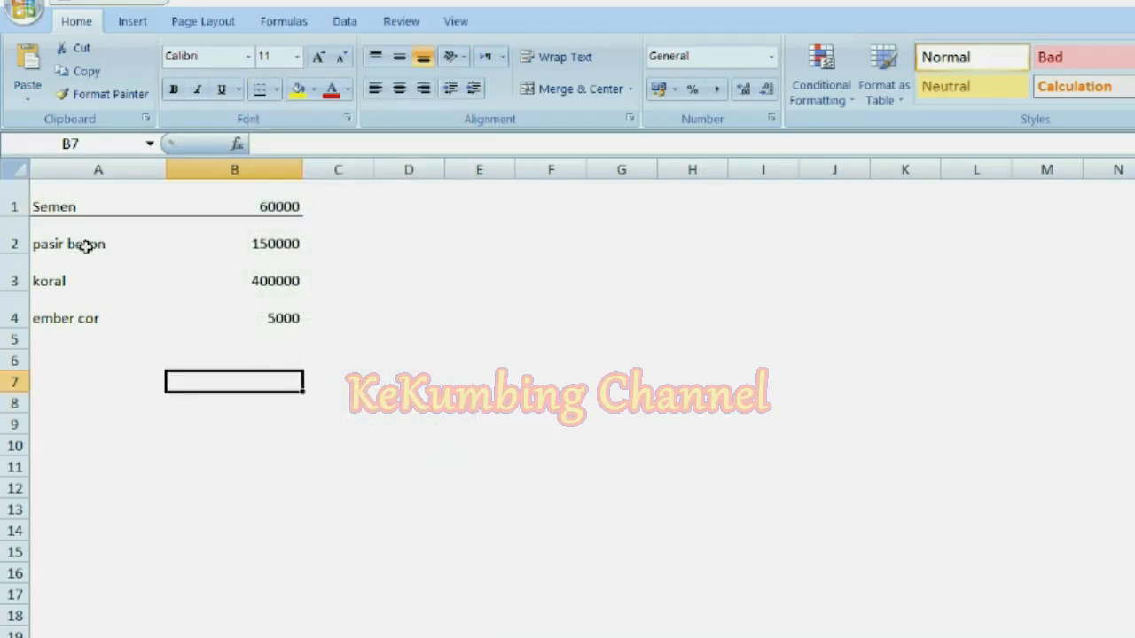
Step: Apply a top border to the range A4:B4 containing ember cor and its price
{"action": "left_click", "coordinate": [98, 467]}
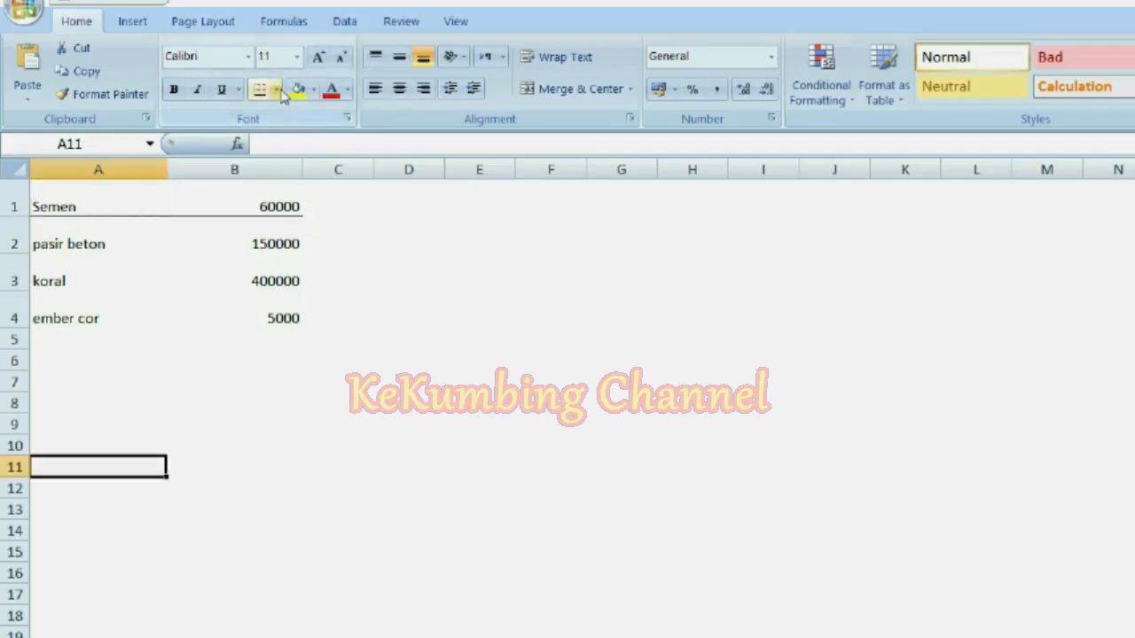
{"action": "left_click", "coordinate": [277, 89]}
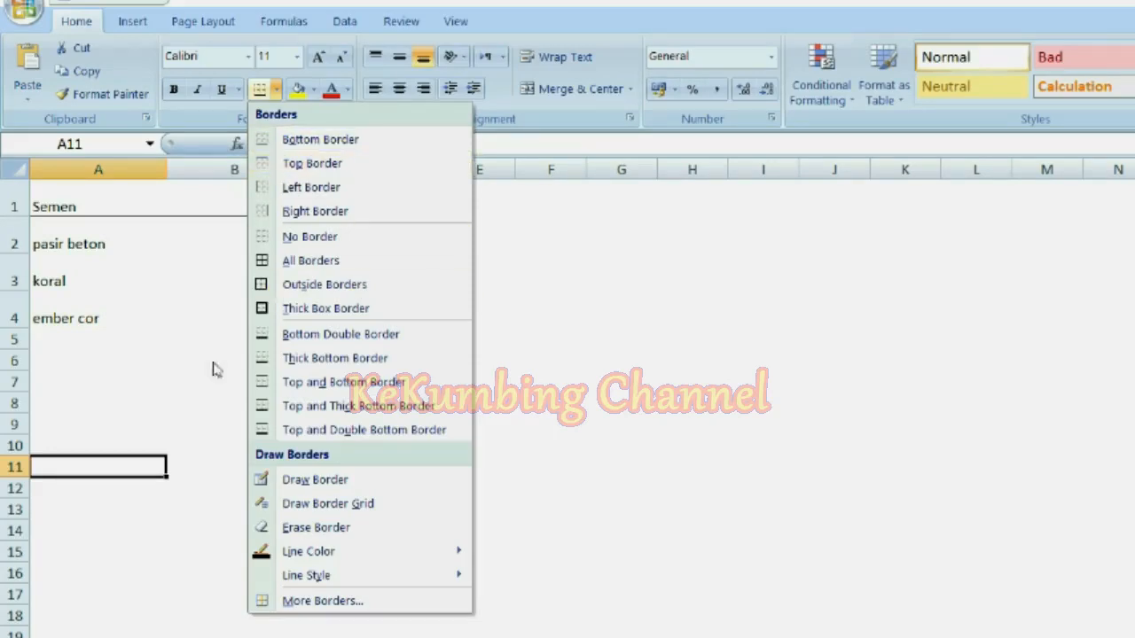
{"action": "left_click", "coordinate": [164, 416]}
{"action": "left_click", "coordinate": [120, 319]}
{"action": "left_click_drag", "start_coordinate": [119, 319], "coordinate": [275, 319]}
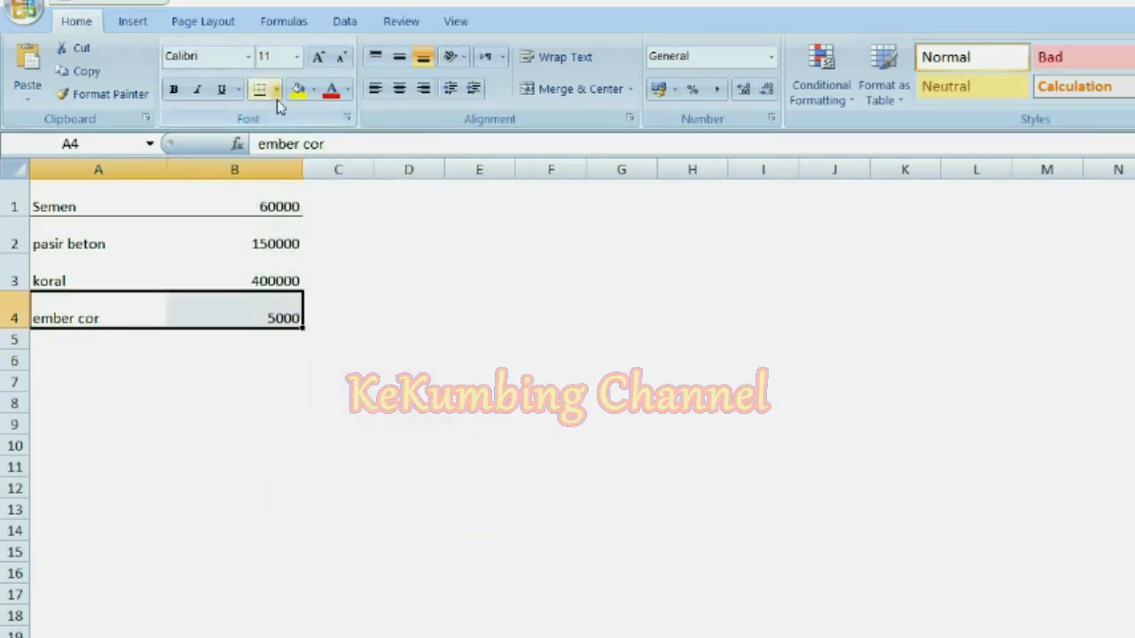
{"action": "left_click", "coordinate": [275, 90]}
{"action": "left_click", "coordinate": [310, 162]}
{"action": "left_click", "coordinate": [206, 465]}
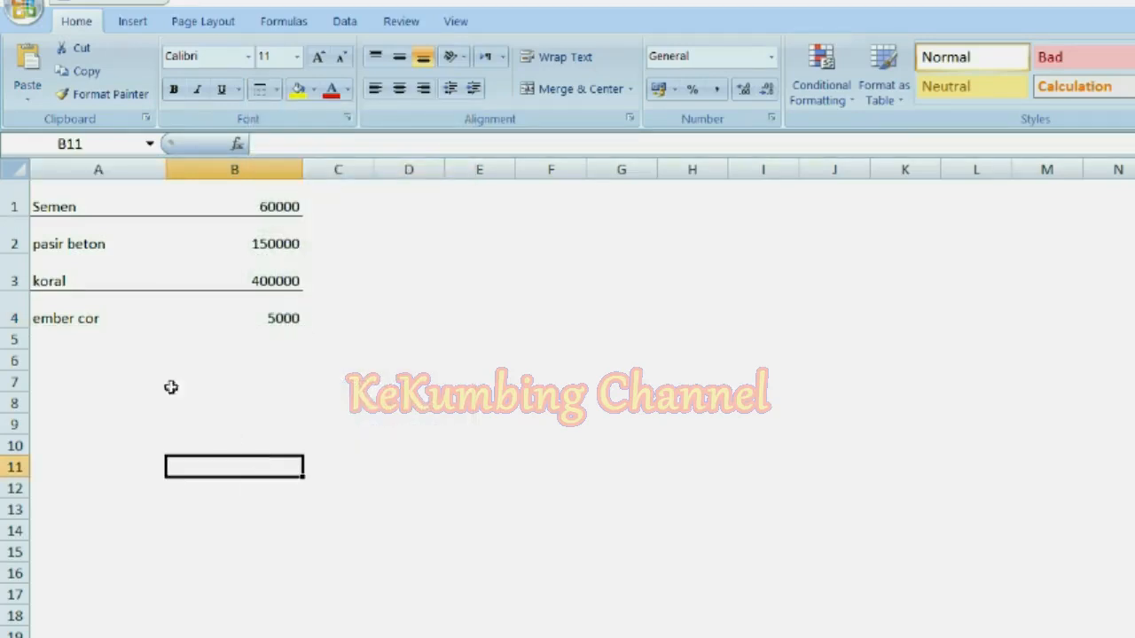
Step: Apply a left border to the price cells B1:B4
{"action": "left_click", "coordinate": [276, 89]}
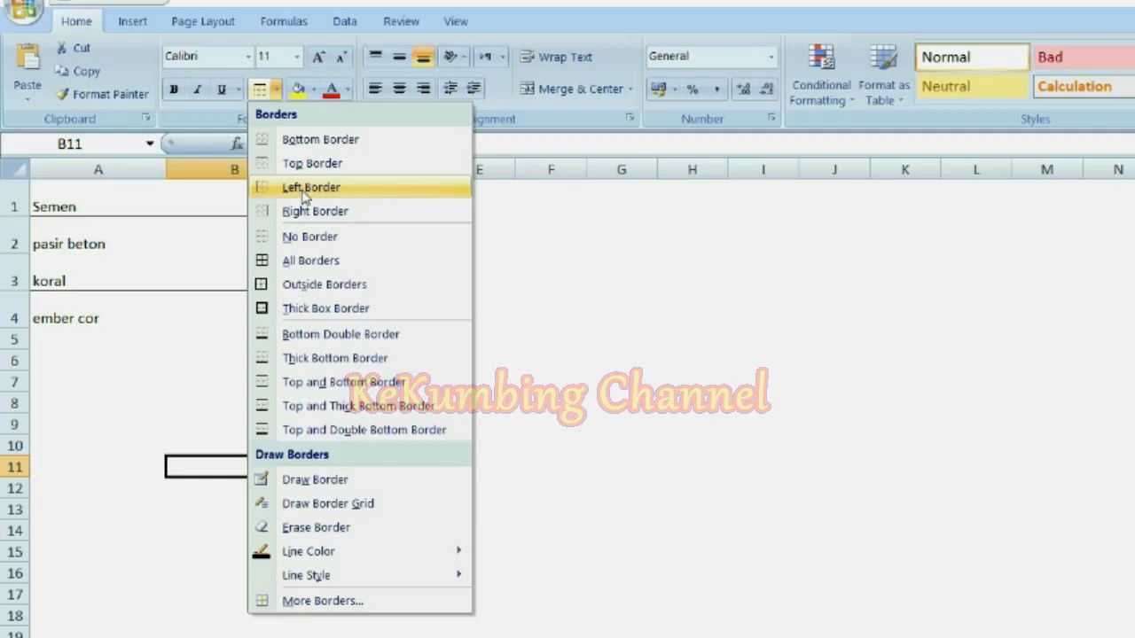
{"action": "left_click", "coordinate": [544, 426]}
{"action": "left_click_drag", "start_coordinate": [221, 203], "coordinate": [227, 297]}
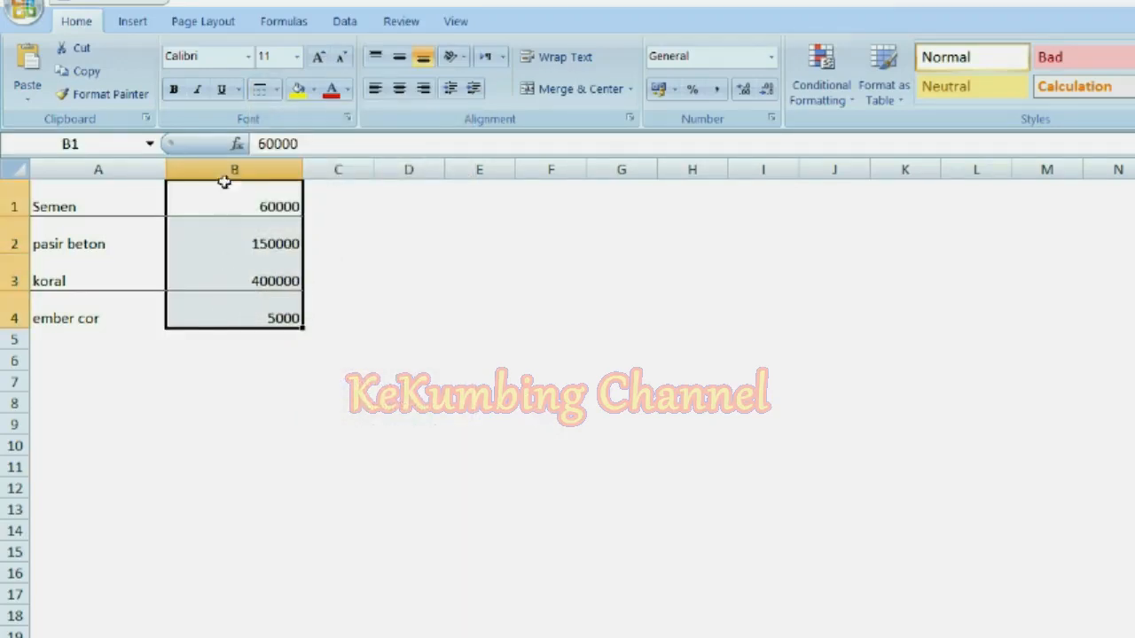
{"action": "left_click", "coordinate": [275, 90]}
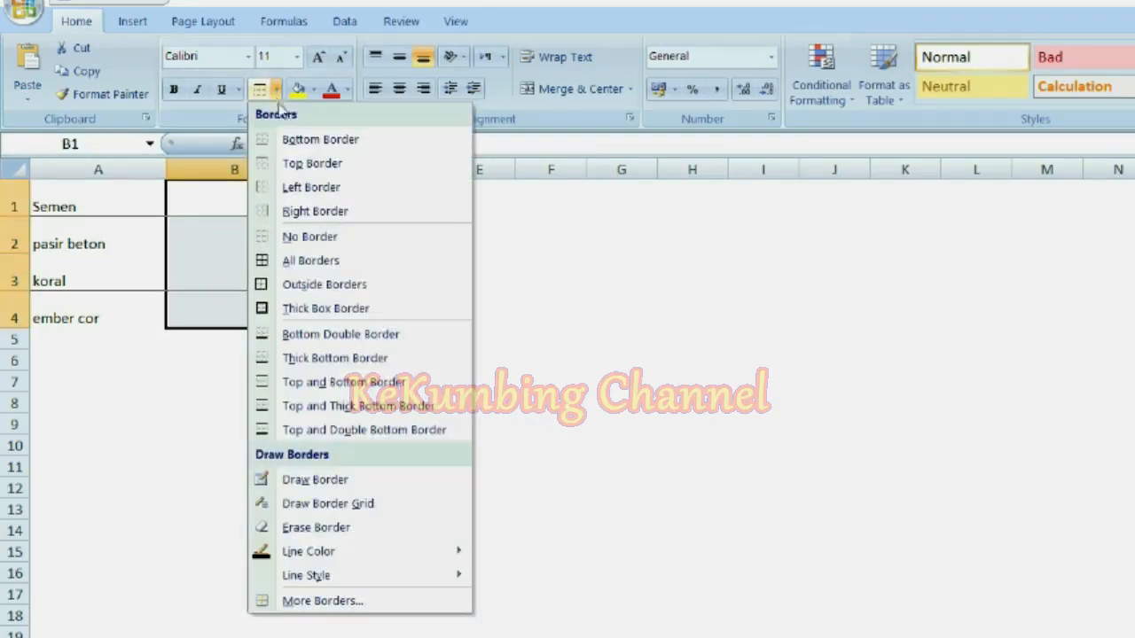
{"action": "left_click", "coordinate": [300, 188]}
{"action": "left_click", "coordinate": [317, 424]}
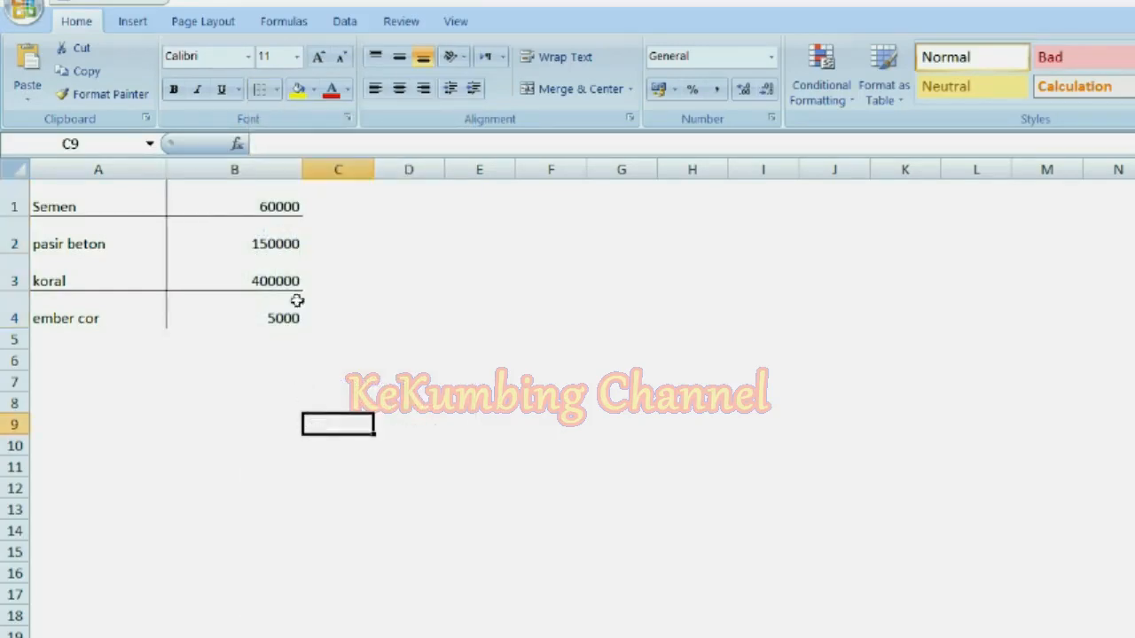
Step: Apply a right border to the price cells B1:B4
{"action": "left_click", "coordinate": [276, 90]}
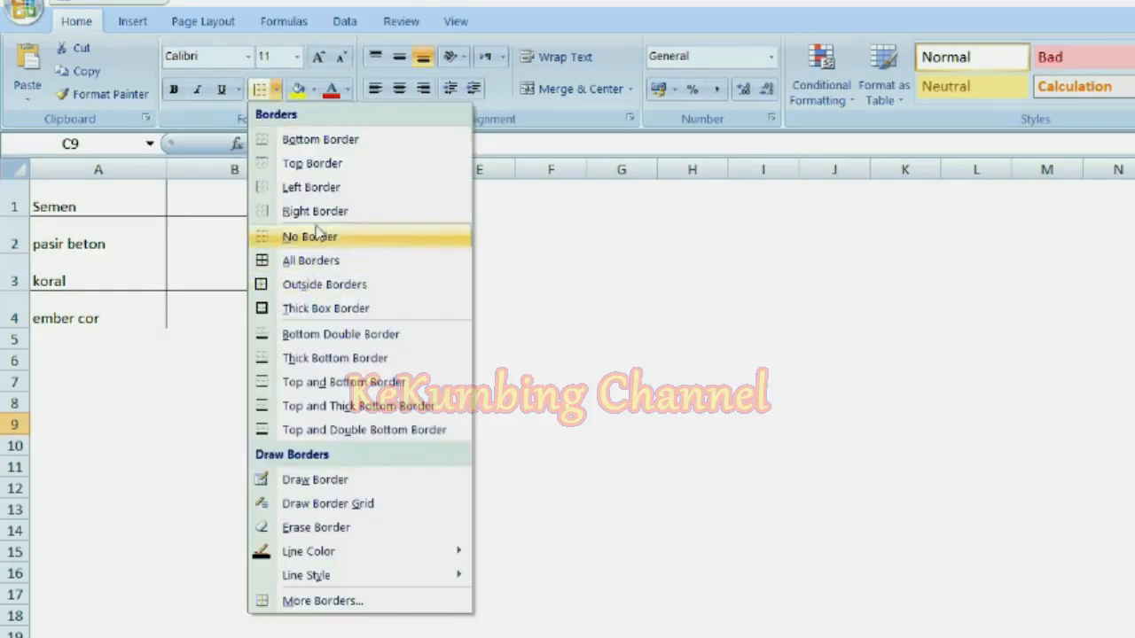
{"action": "left_click", "coordinate": [169, 423]}
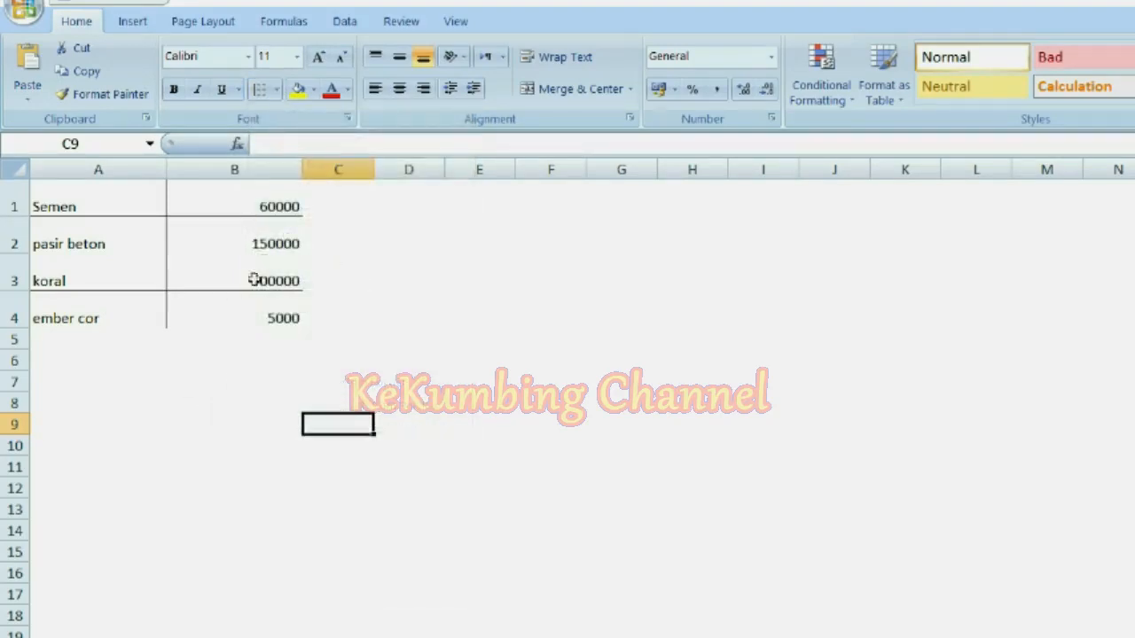
{"action": "left_click_drag", "start_coordinate": [263, 207], "coordinate": [287, 316]}
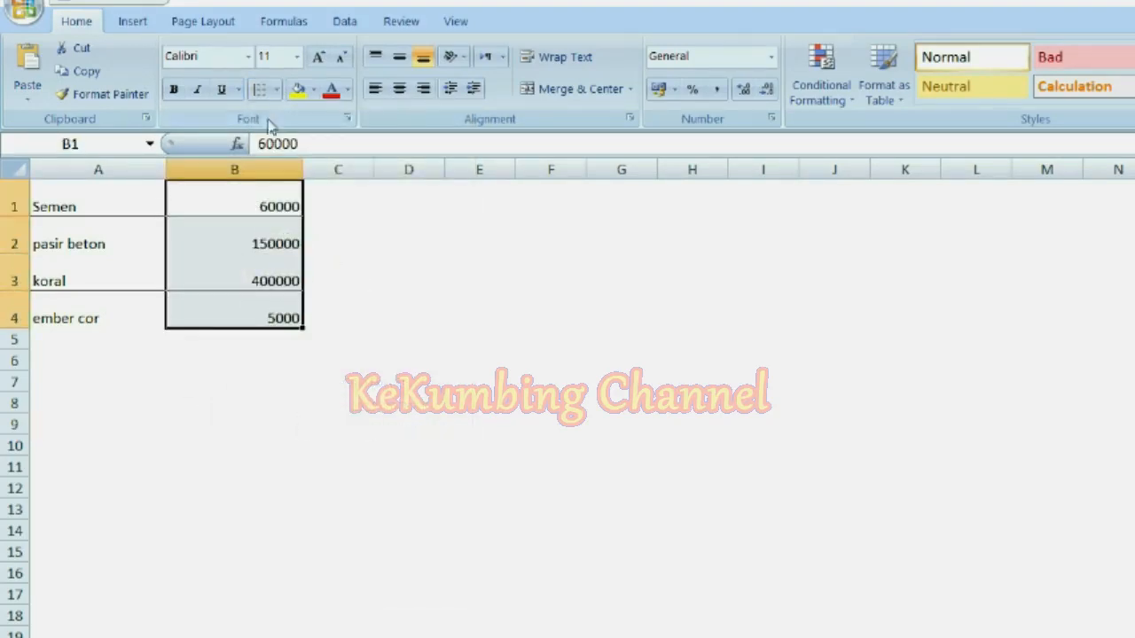
{"action": "left_click", "coordinate": [276, 89]}
{"action": "left_click", "coordinate": [345, 284]}
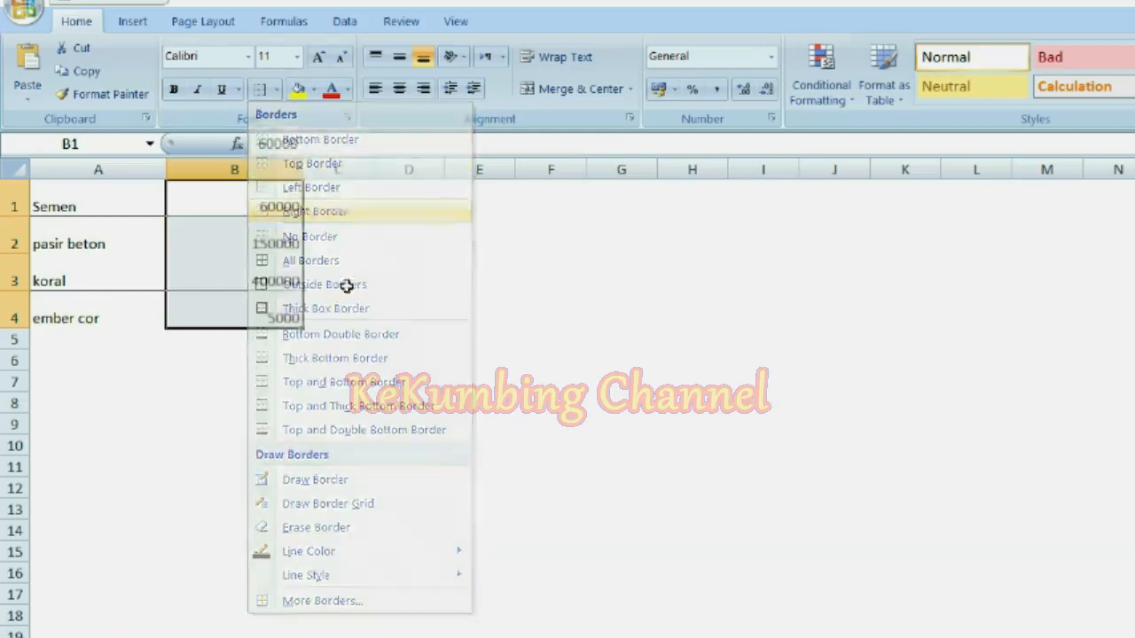
{"action": "left_click", "coordinate": [350, 403]}
Step: Apply all borders to the whole price list in A1:B4
{"action": "left_click_drag", "start_coordinate": [86, 203], "coordinate": [223, 307]}
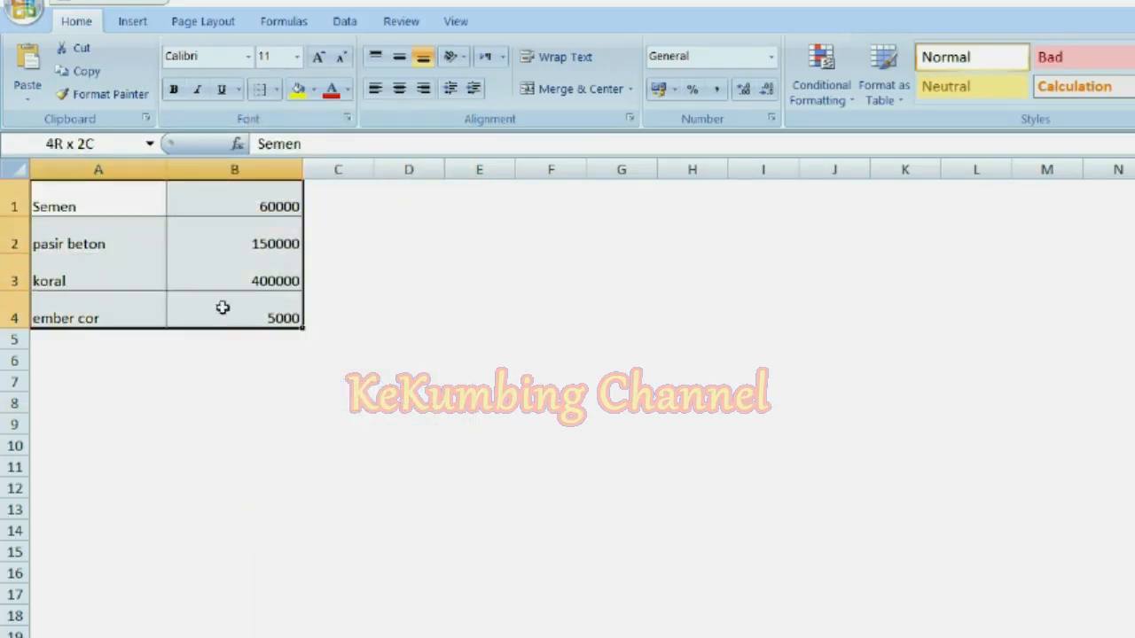
{"action": "left_click", "coordinate": [276, 90]}
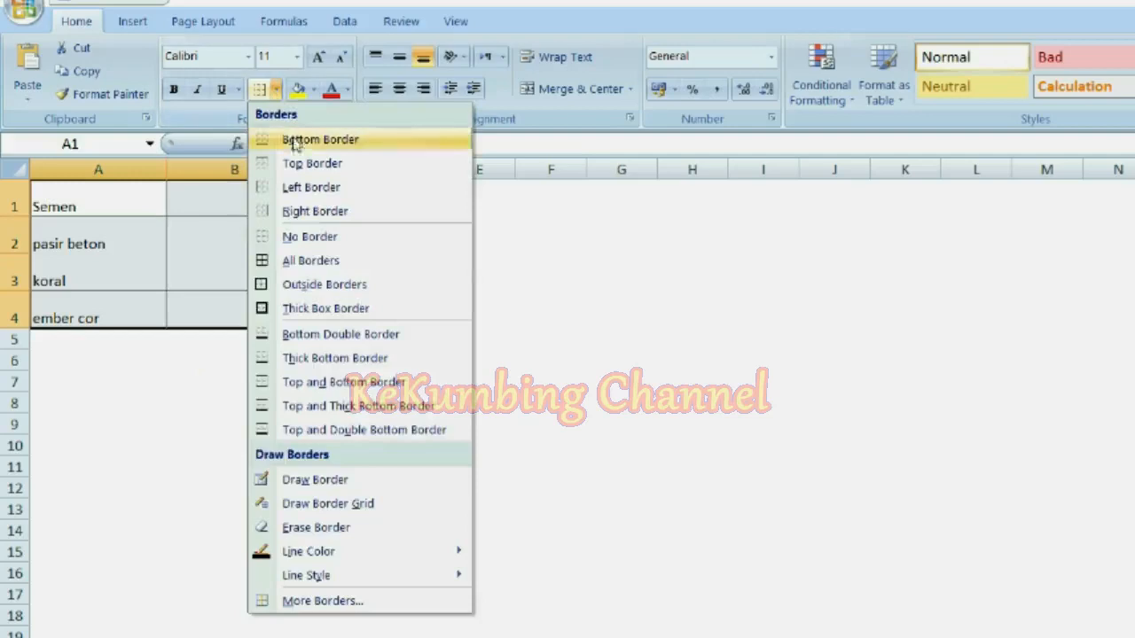
{"action": "left_click", "coordinate": [320, 263]}
{"action": "left_click", "coordinate": [352, 406]}
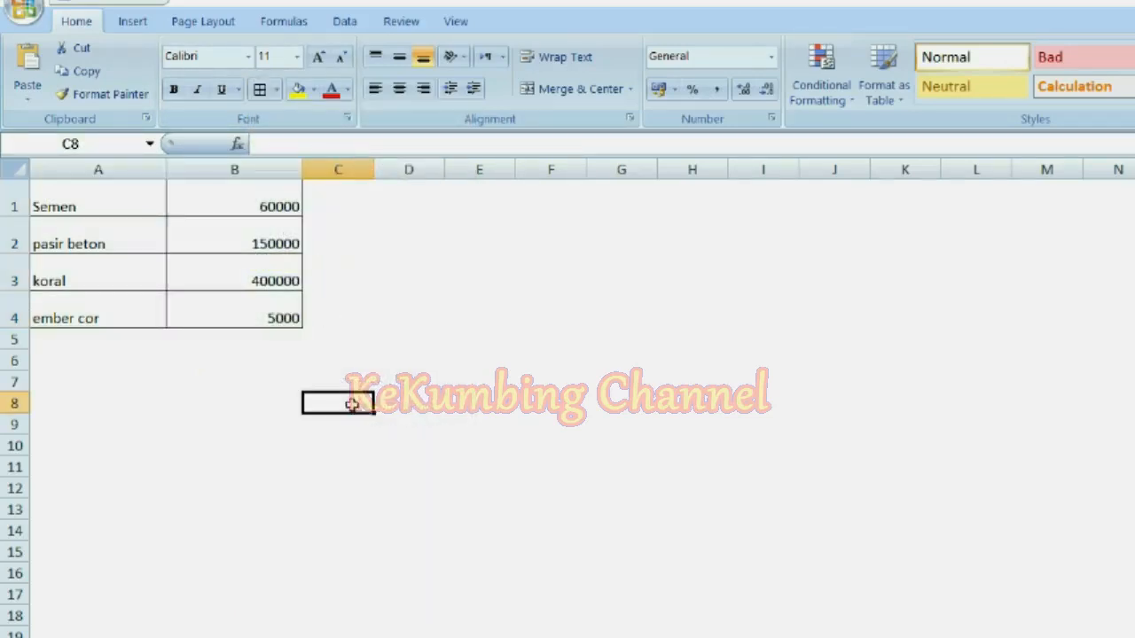
Step: Remove every border from the price list in A1:B4
{"action": "left_click_drag", "start_coordinate": [118, 198], "coordinate": [261, 317]}
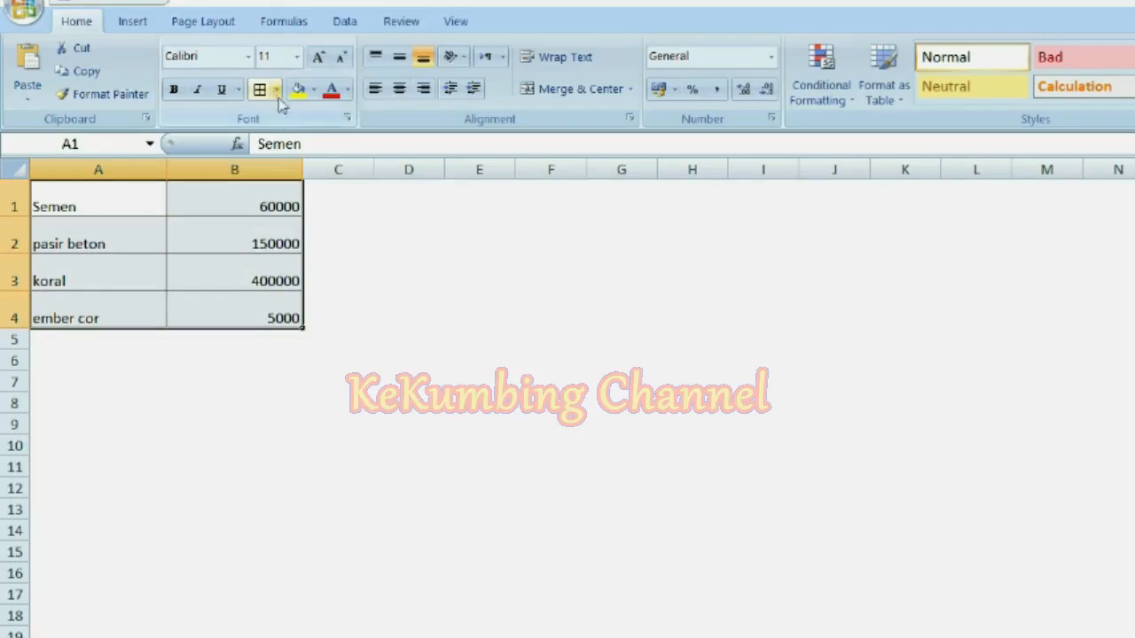
{"action": "left_click", "coordinate": [276, 89]}
{"action": "left_click", "coordinate": [324, 239]}
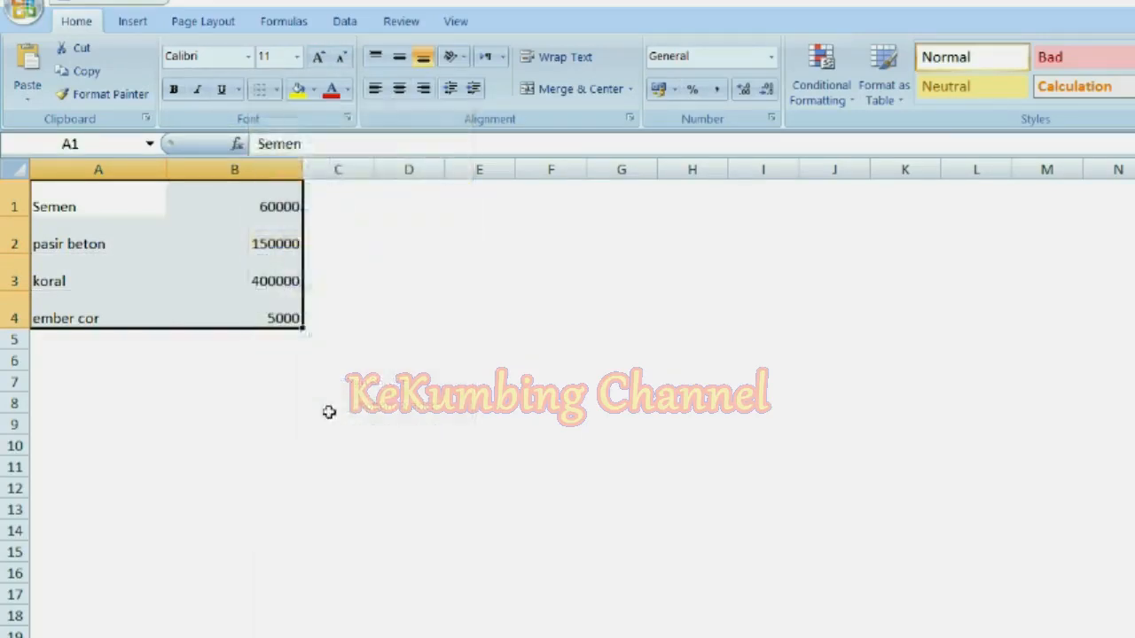
{"action": "left_click", "coordinate": [327, 405]}
Step: Try all borders on the borderless range A1:B4 and undo them
{"action": "left_click", "coordinate": [132, 204]}
{"action": "left_click_drag", "start_coordinate": [132, 205], "coordinate": [253, 317]}
{"action": "left_click", "coordinate": [277, 93]}
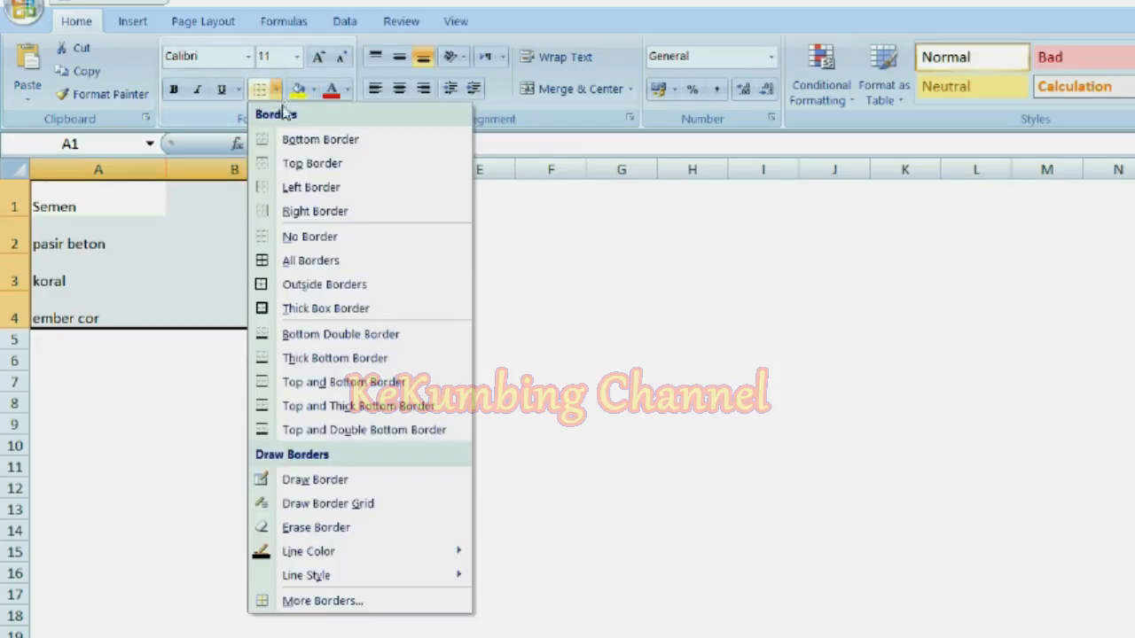
{"action": "left_click", "coordinate": [310, 259]}
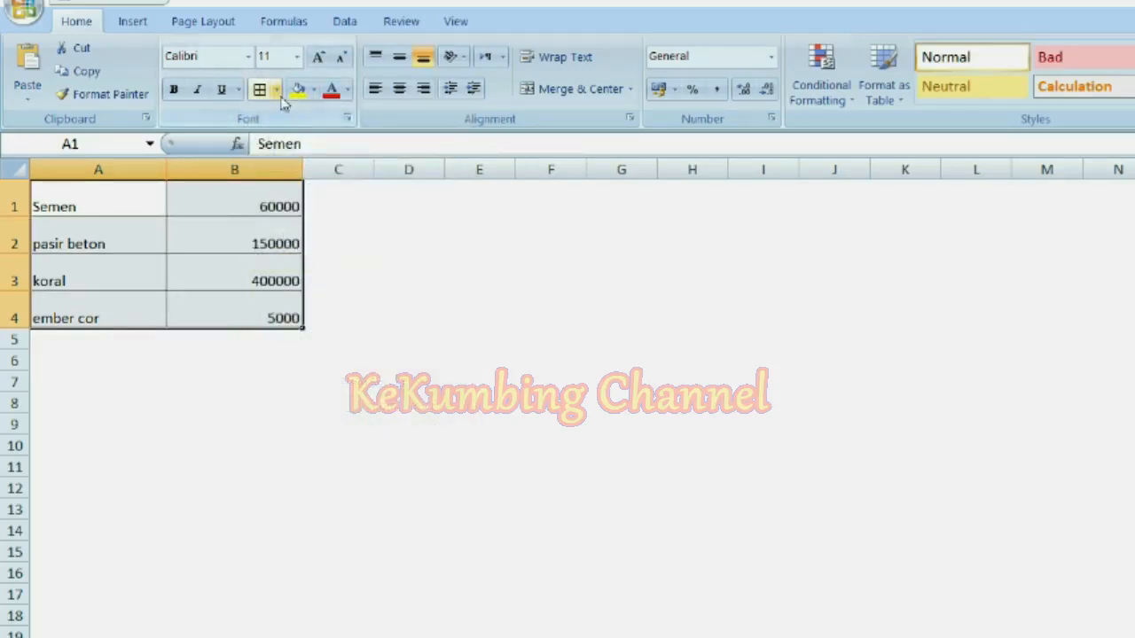
{"action": "left_click", "coordinate": [328, 401]}
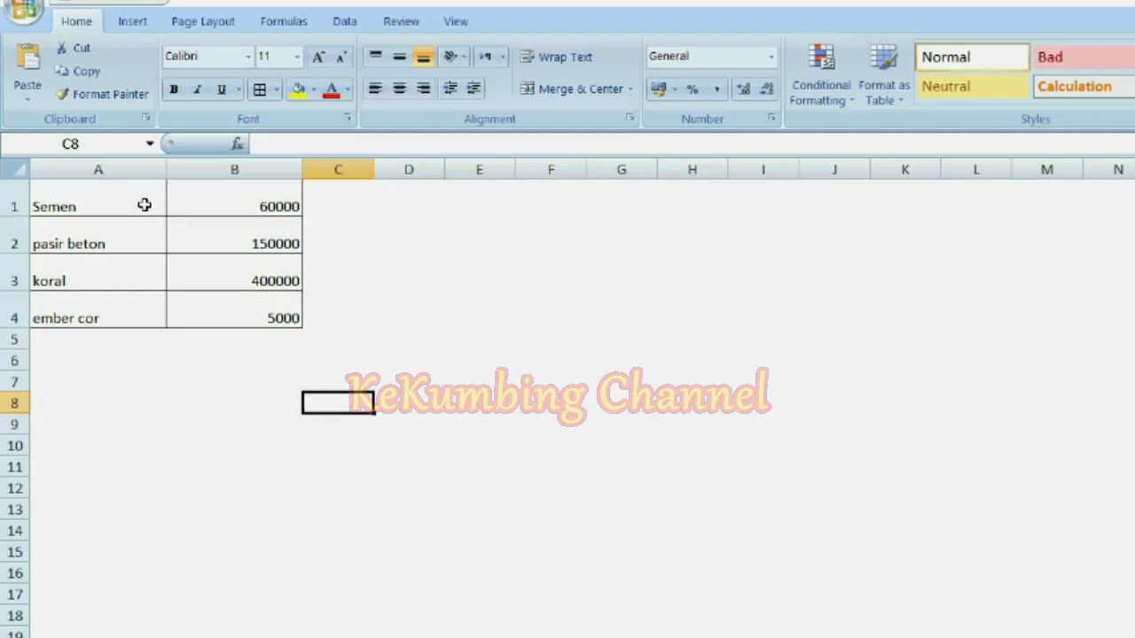
{"action": "key", "text": "ctrl+z"}
Step: Apply outside borders around the price list in A1:B4
{"action": "left_click", "coordinate": [144, 205]}
{"action": "left_click_drag", "start_coordinate": [144, 205], "coordinate": [255, 311]}
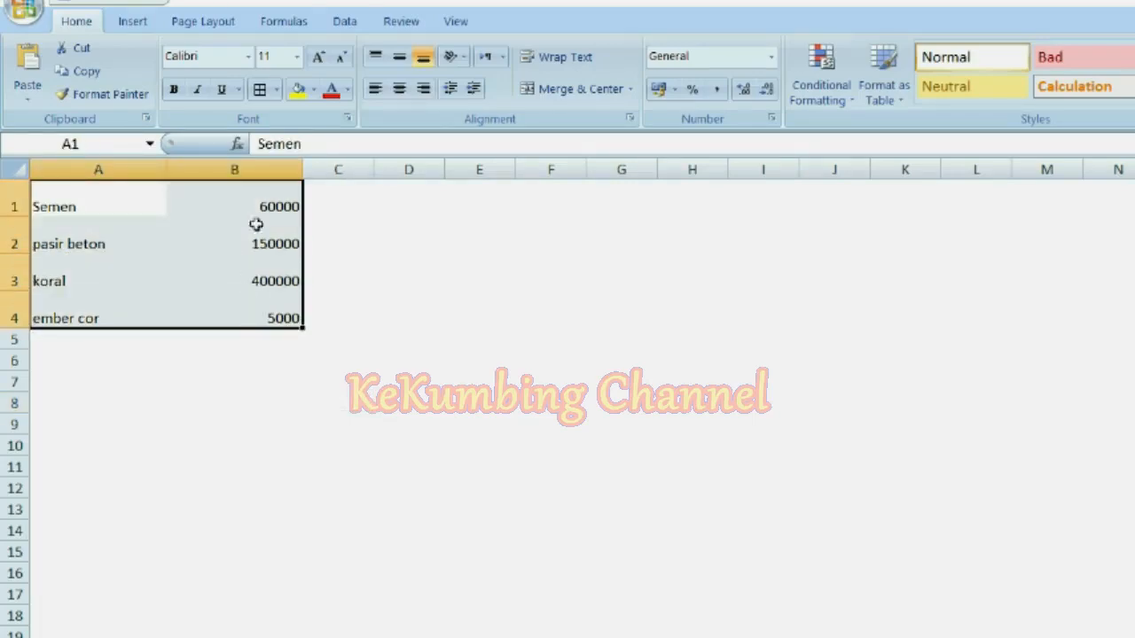
{"action": "left_click", "coordinate": [276, 91]}
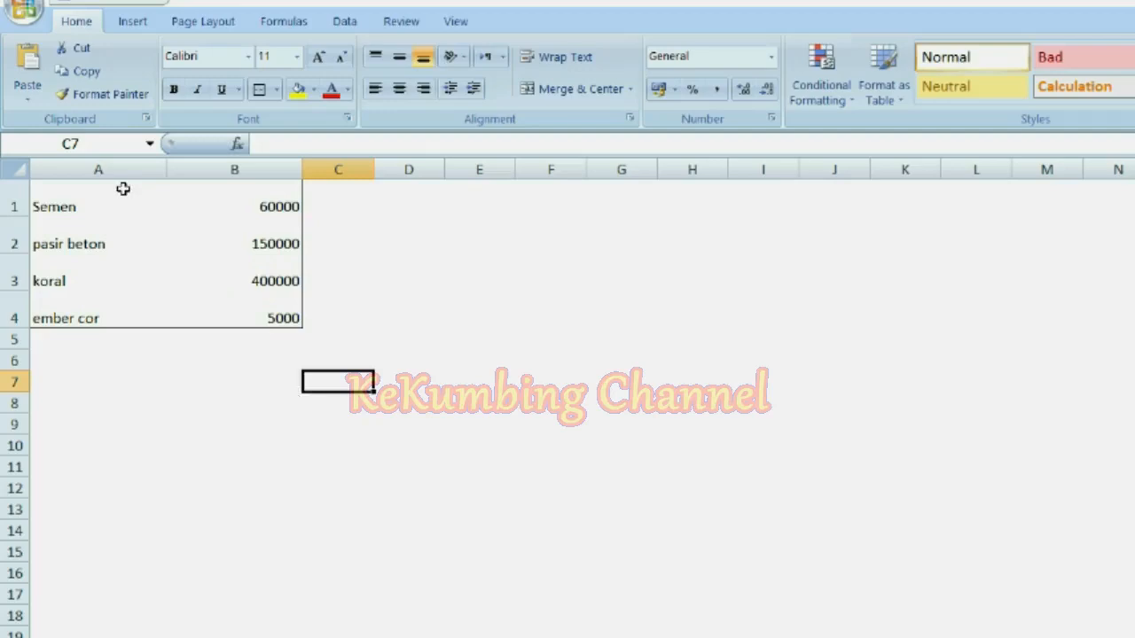
Step: Add all borders to the range A1:B4 so every cell of the price list is outlined
{"action": "left_click_drag", "start_coordinate": [121, 189], "coordinate": [264, 310]}
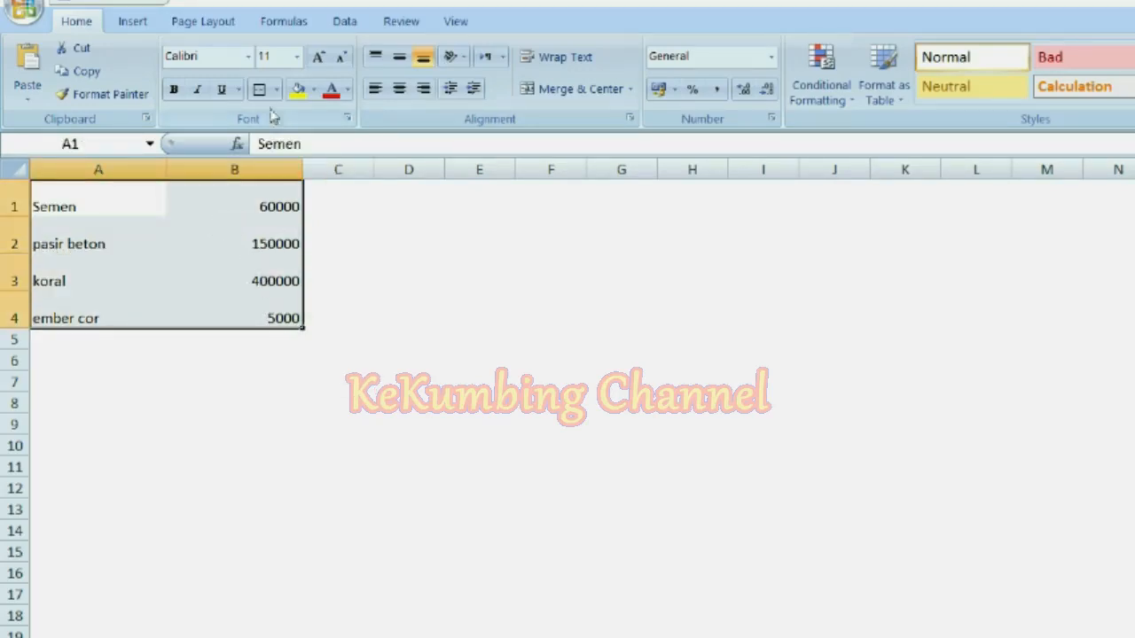
{"action": "left_click", "coordinate": [276, 90]}
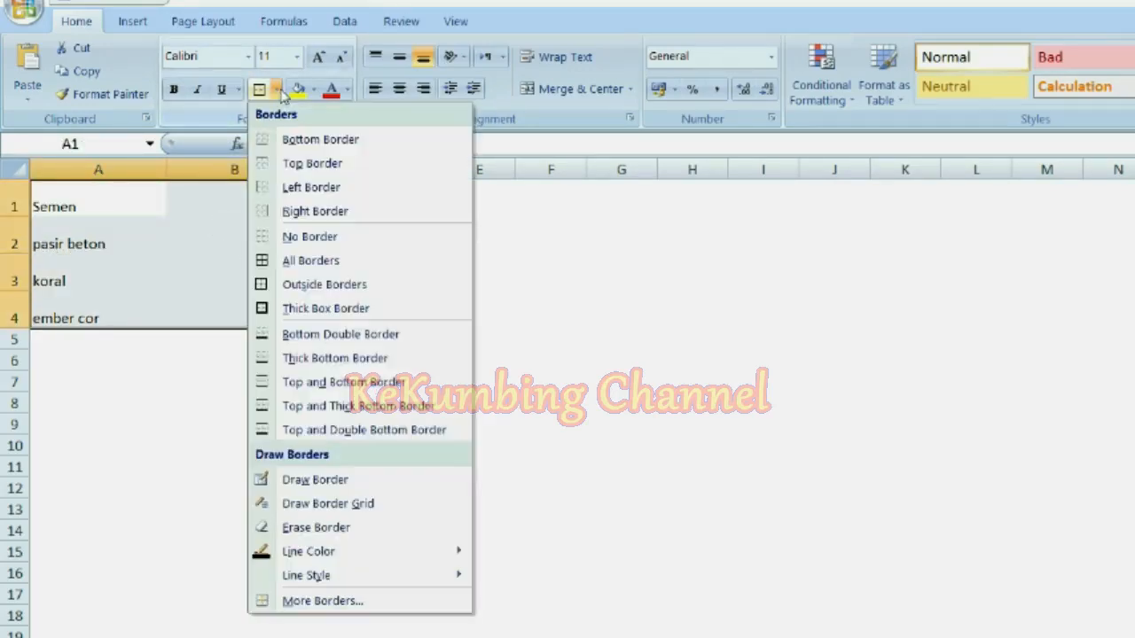
{"action": "left_click", "coordinate": [315, 262]}
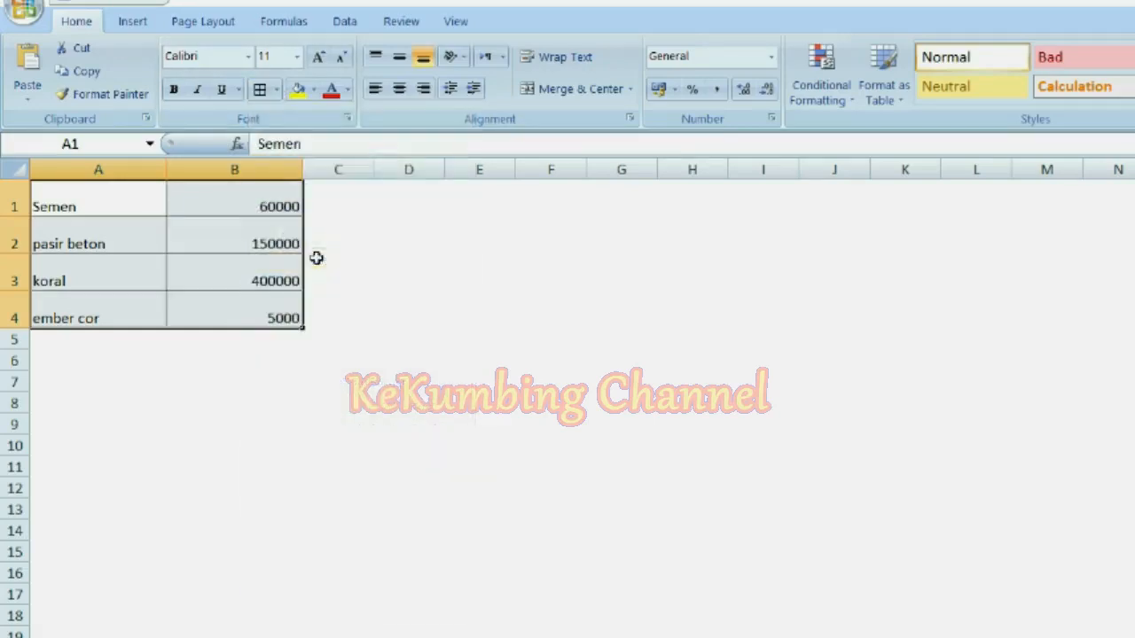
Step: Add a thick box border around the range A1:B4
{"action": "left_click", "coordinate": [277, 89]}
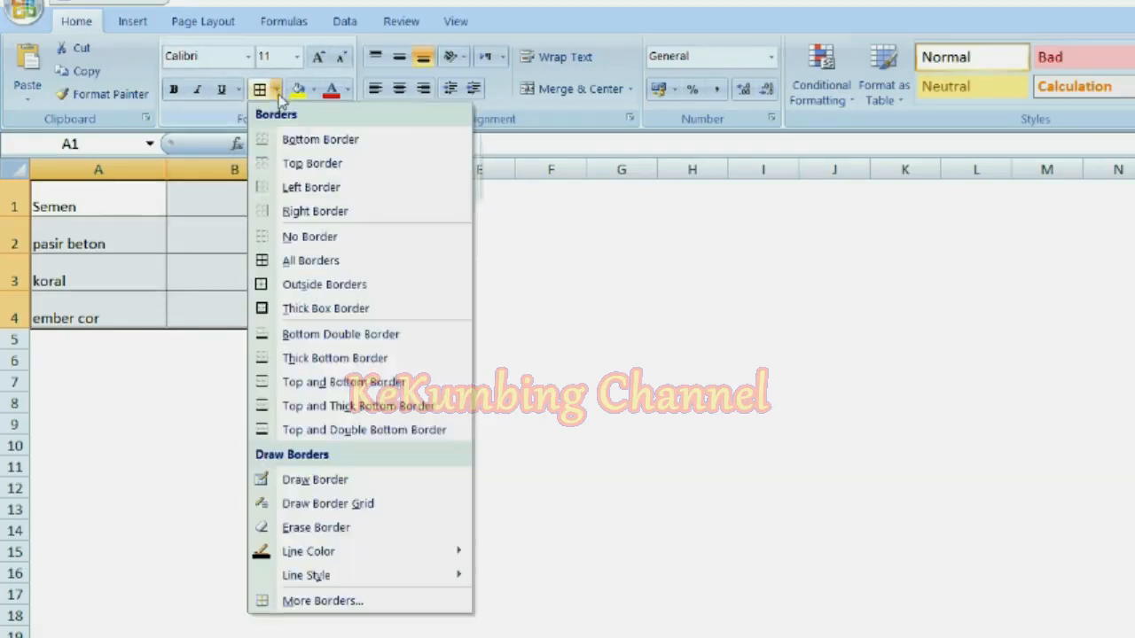
{"action": "left_click", "coordinate": [351, 309]}
{"action": "left_click", "coordinate": [379, 401]}
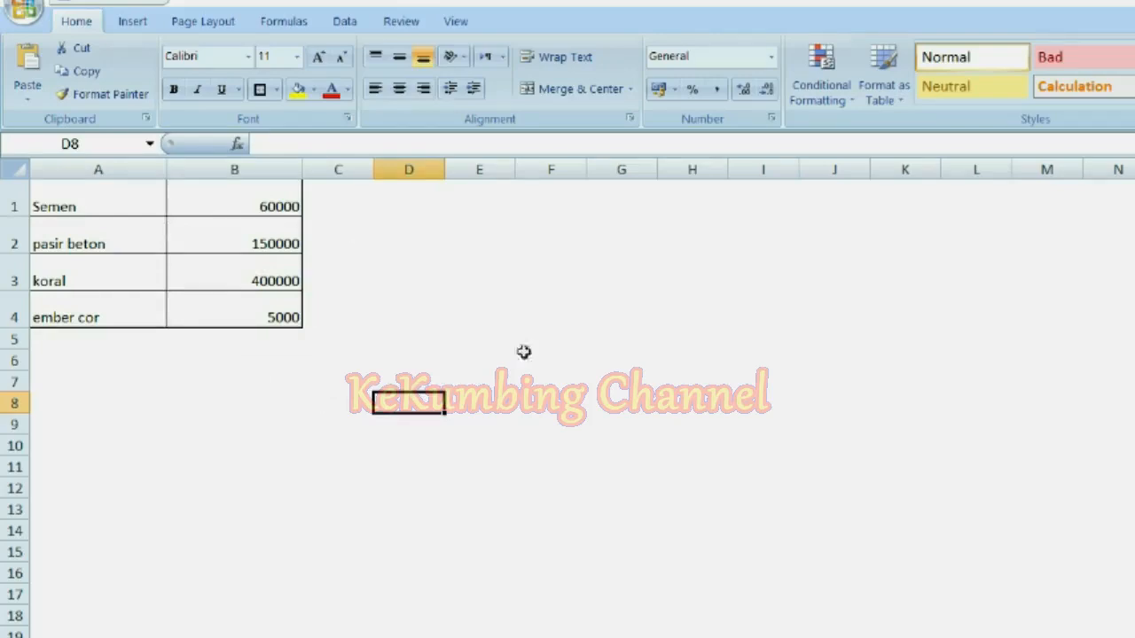
Step: Open the border options for the empty cell B5
{"action": "left_click", "coordinate": [231, 339]}
{"action": "left_click", "coordinate": [276, 90]}
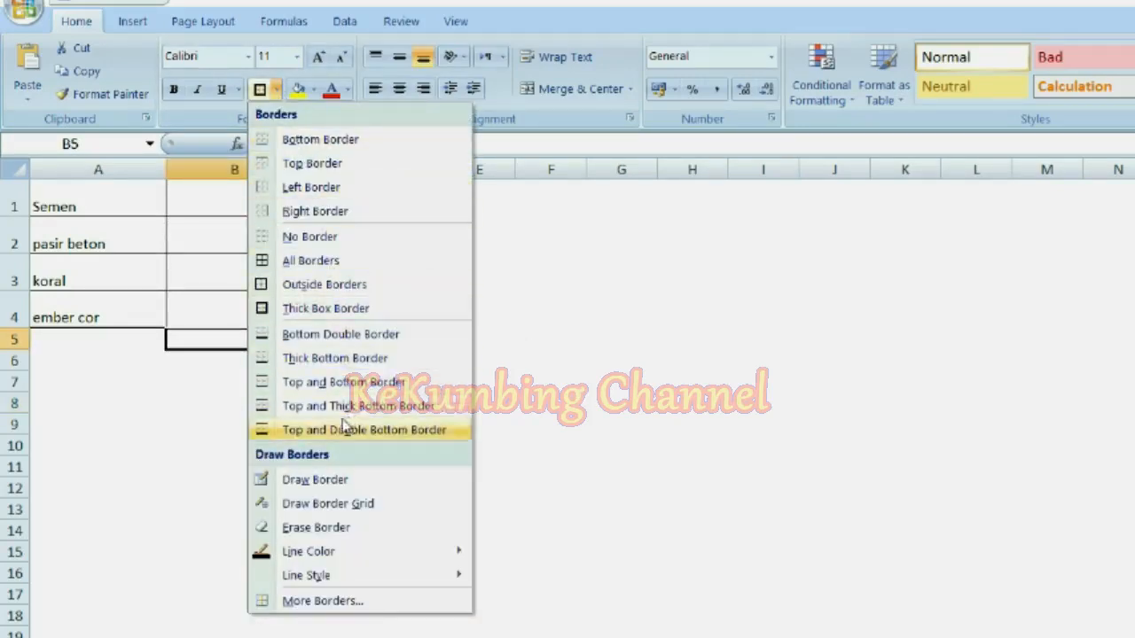